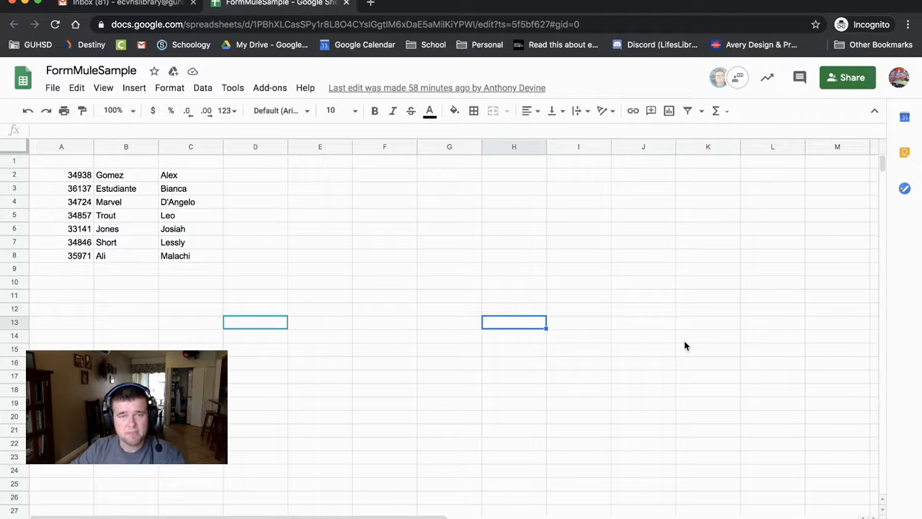
# - Browse the student roster, selecting the A2:C8 data block and nearby empty cells
pyautogui.click(190, 268)
pyautogui.click(300, 245)
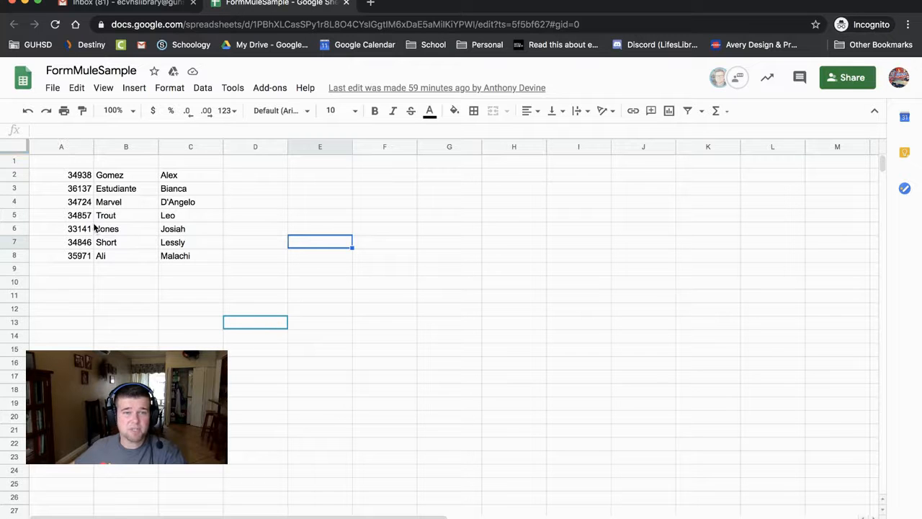
pyautogui.click(277, 271)
pyautogui.moveTo(70, 178); pyautogui.dragTo(190, 258)
pyautogui.click(194, 287)
pyautogui.moveTo(65, 179); pyautogui.dragTo(184, 256)
pyautogui.click(115, 270)
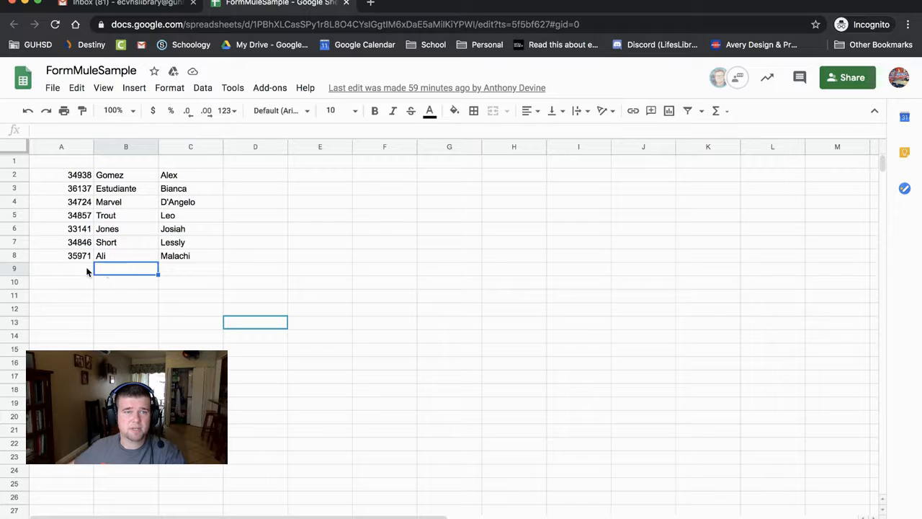
pyautogui.click(57, 257)
pyautogui.click(314, 243)
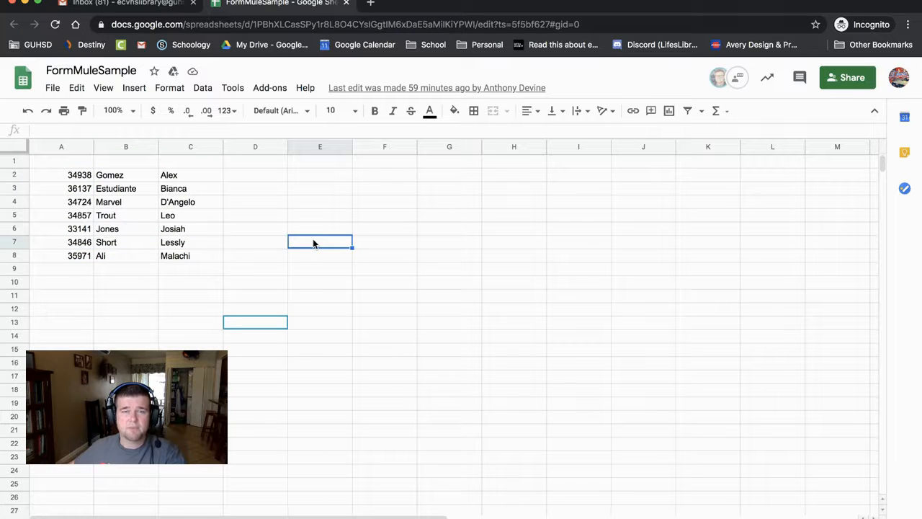
pyautogui.click(365, 315)
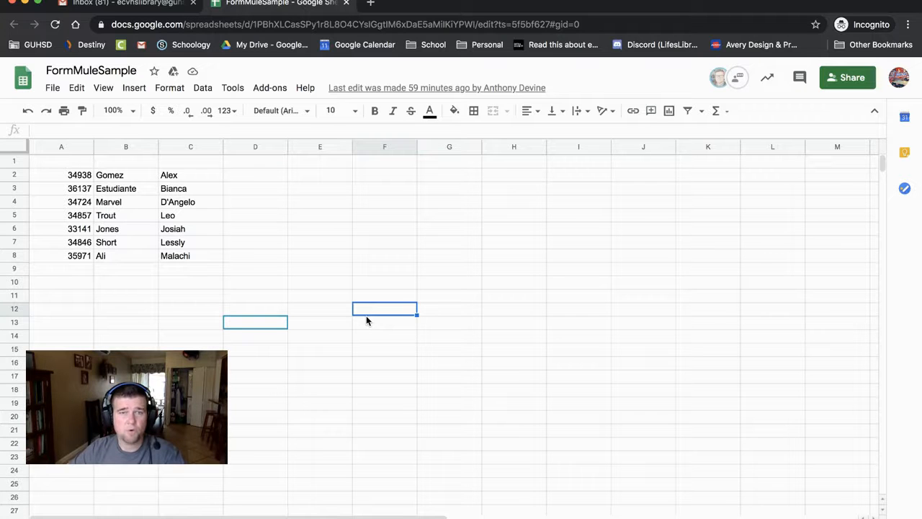
pyautogui.click(313, 267)
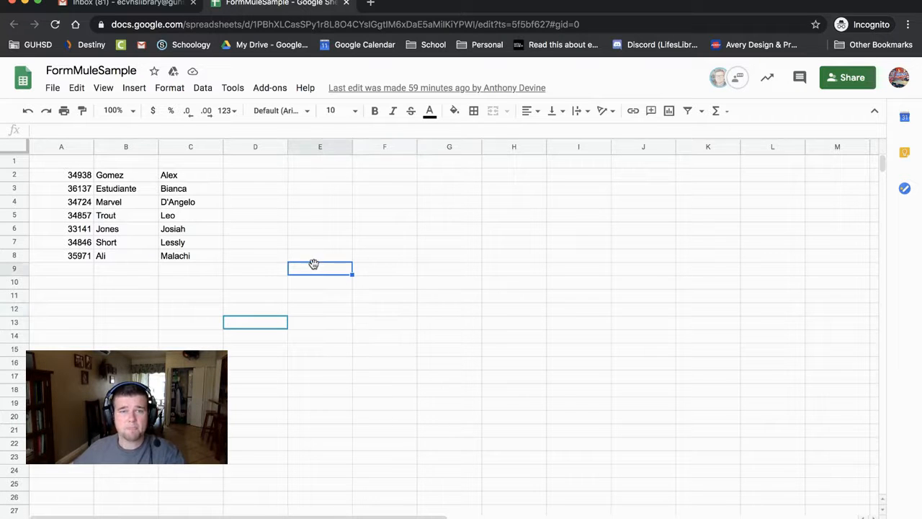
pyautogui.click(471, 269)
pyautogui.click(472, 341)
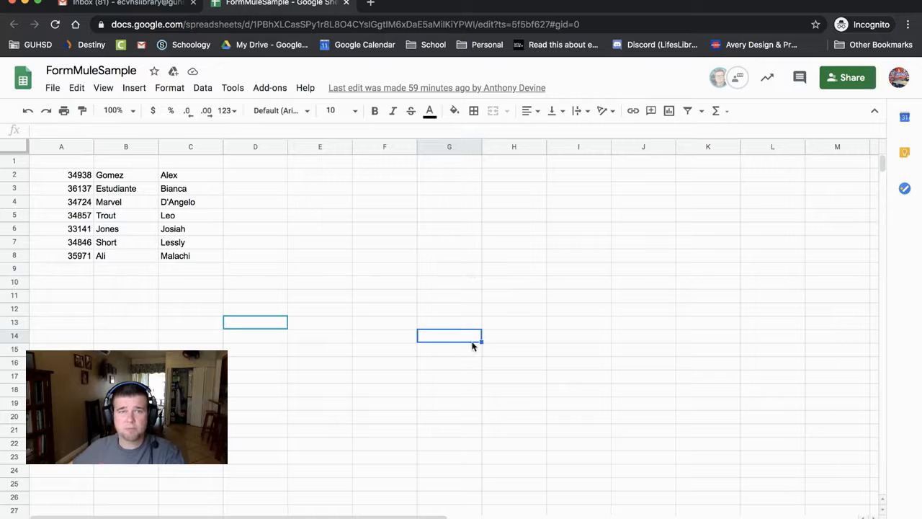
# - Search the add-ons store for 'formmule' and start installing Form Mule
pyautogui.click(266, 90)
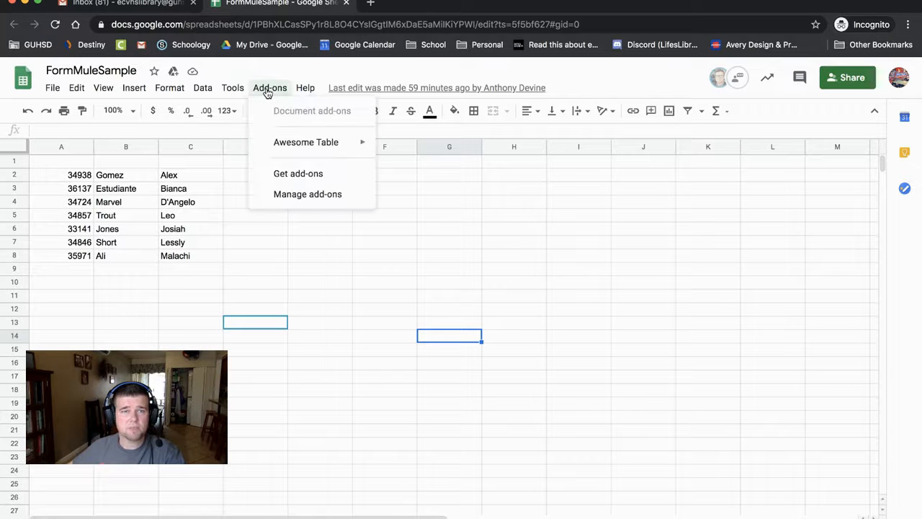
pyautogui.click(303, 175)
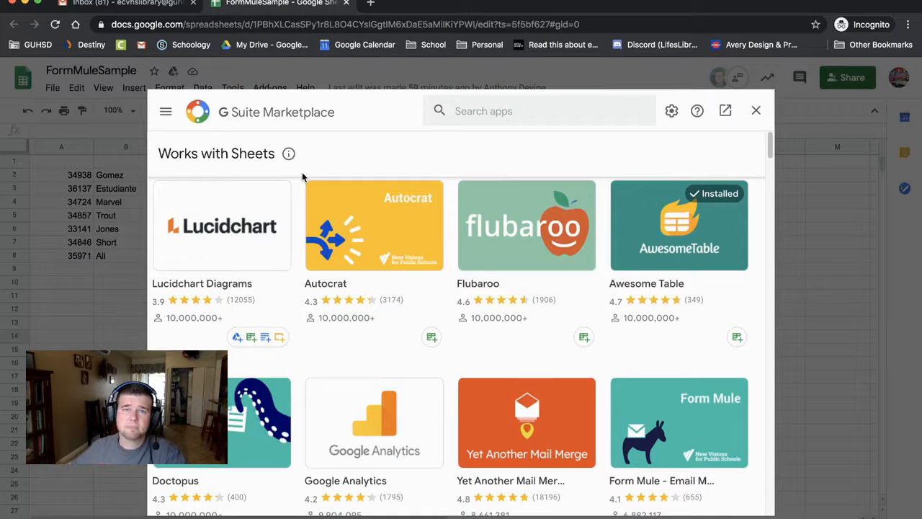
pyautogui.click(469, 110)
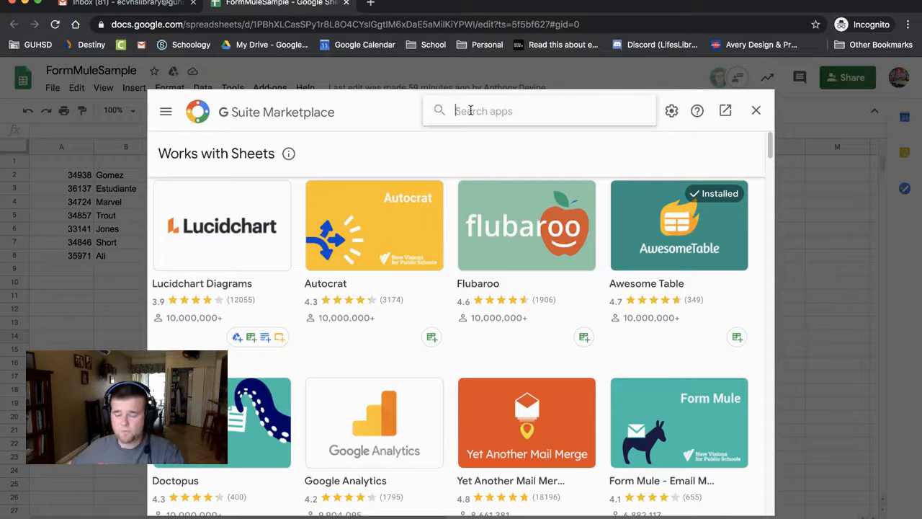
pyautogui.write('formmule')
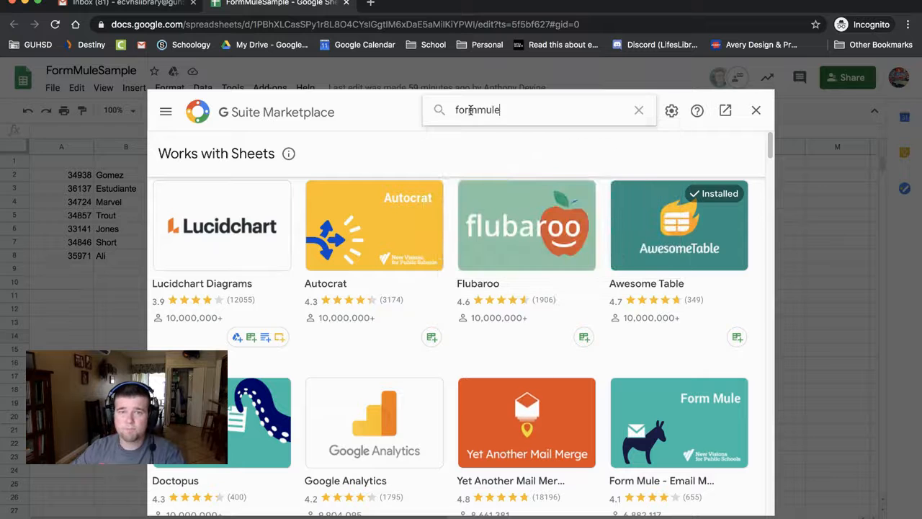
pyautogui.press('Return')
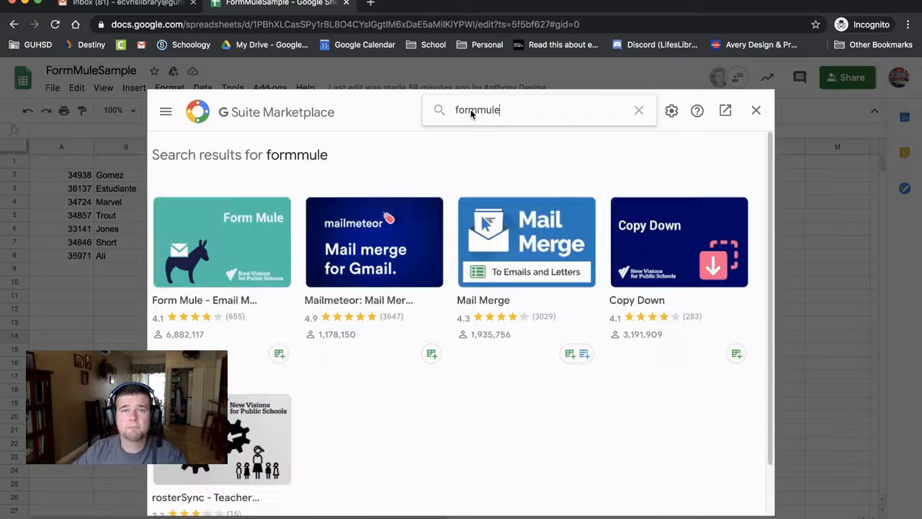
pyautogui.click(233, 247)
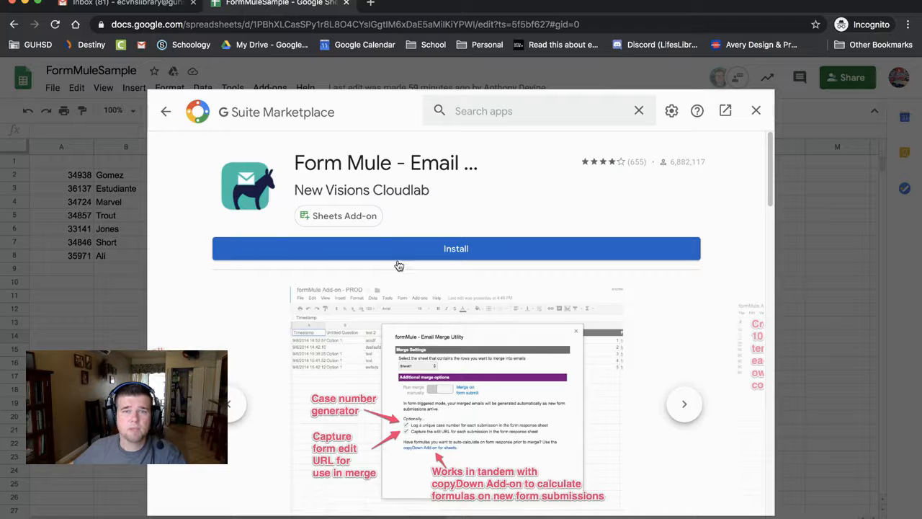
pyautogui.click(416, 254)
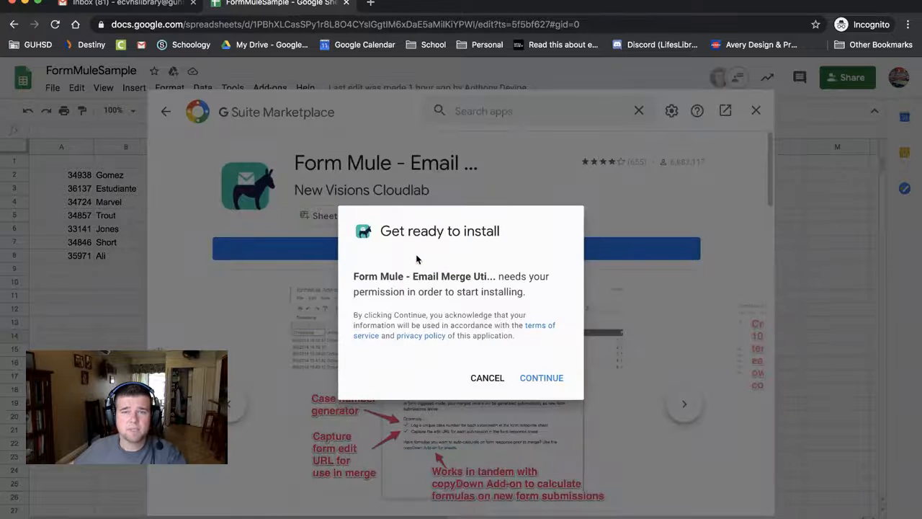
pyautogui.click(542, 377)
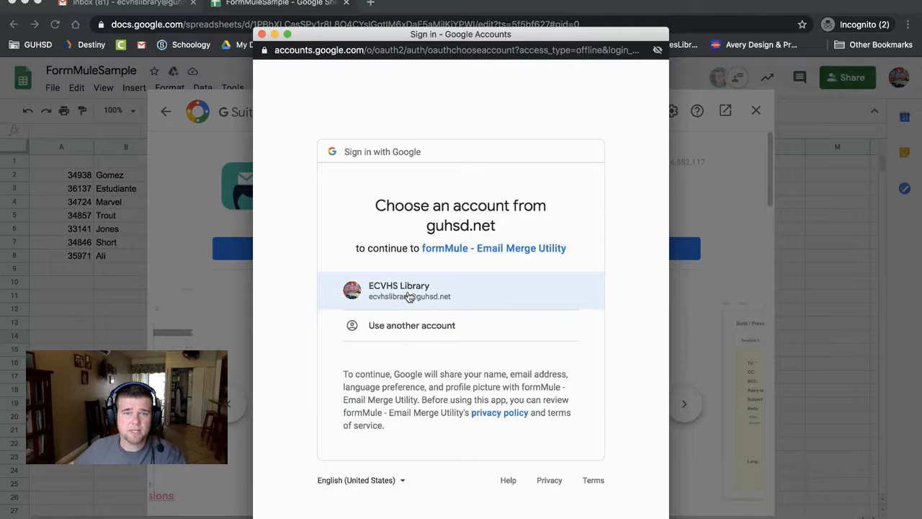
# - Authorize Form Mule with the school account, confirm the install, and close the add-ons store
pyautogui.click(407, 292)
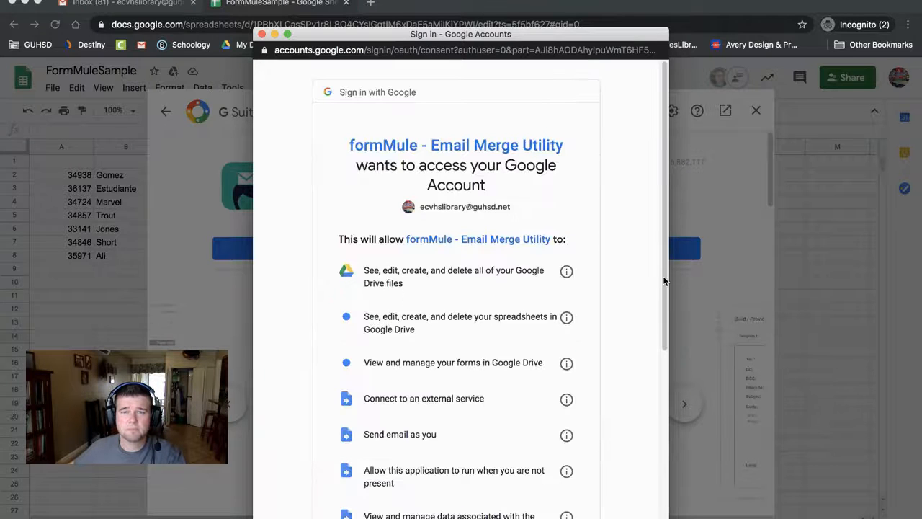
pyautogui.scroll(-5, 664, 281)
pyautogui.click(539, 458)
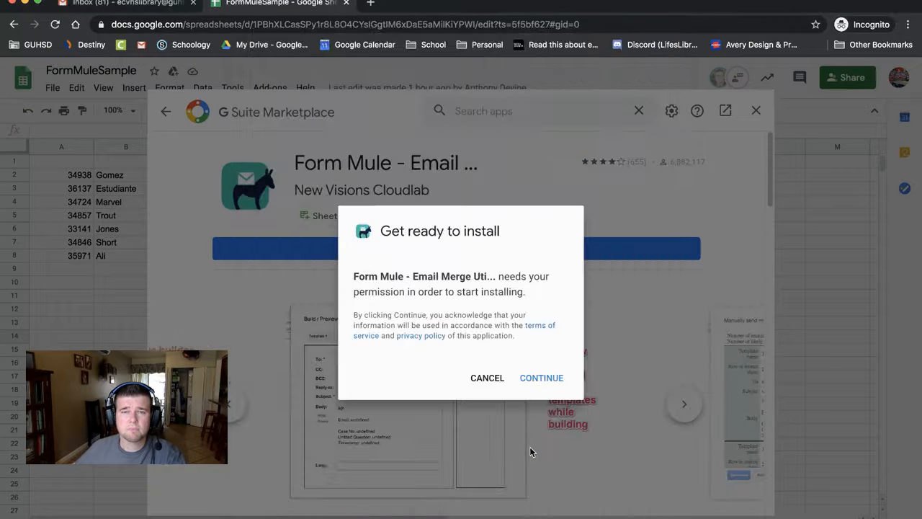
pyautogui.click(542, 378)
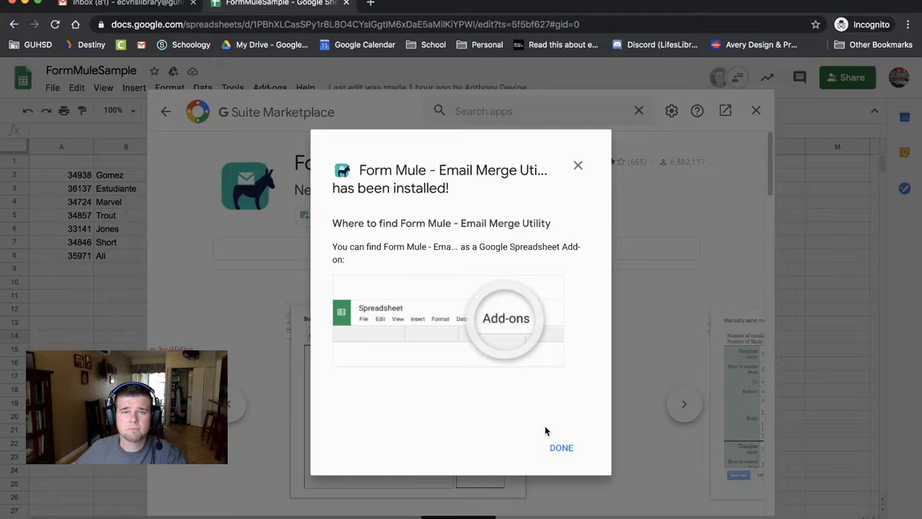
pyautogui.click(561, 448)
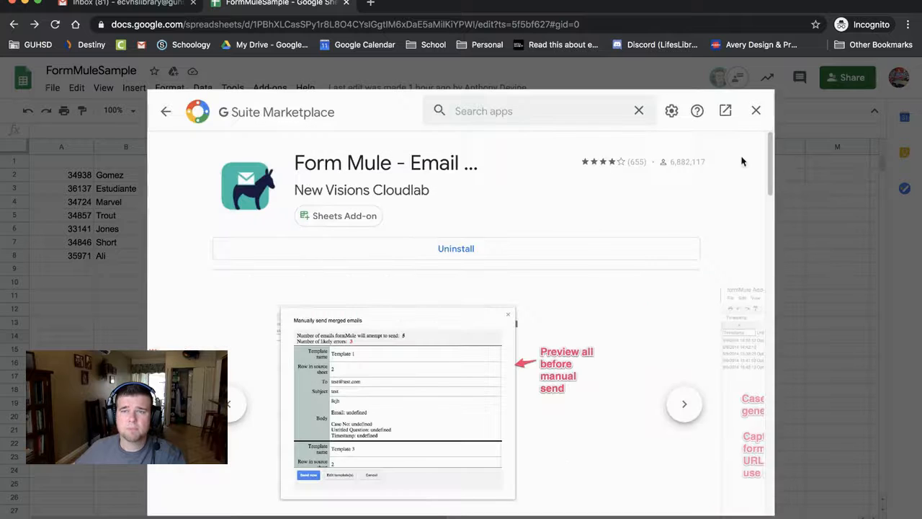
pyautogui.click(756, 113)
pyautogui.click(432, 415)
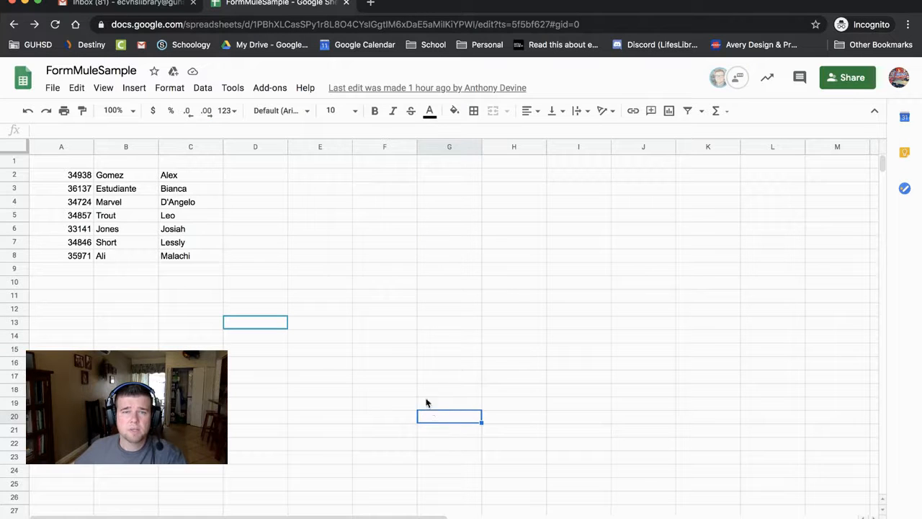
# - Check that Form Mule appears under Add-ons, then look over the roster cells
pyautogui.click(382, 336)
pyautogui.click(269, 87)
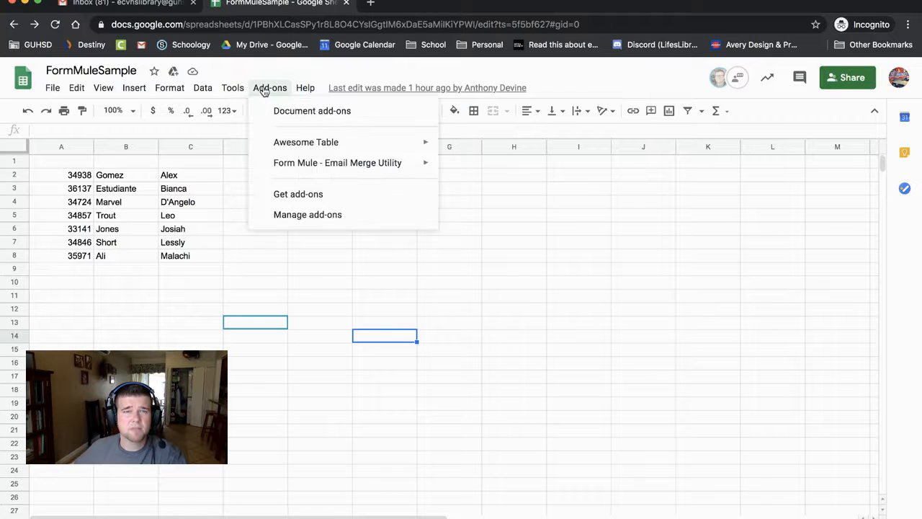
pyautogui.moveTo(282, 171)
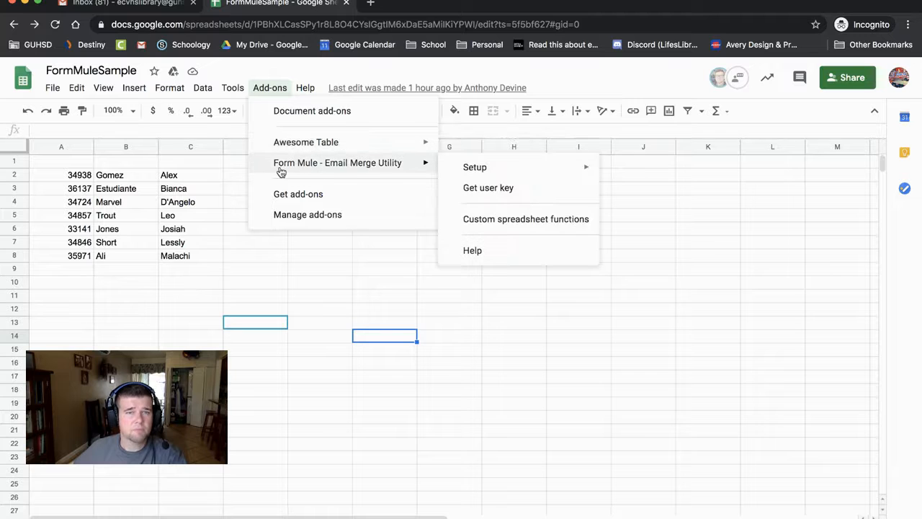
pyautogui.click(278, 305)
pyautogui.click(225, 272)
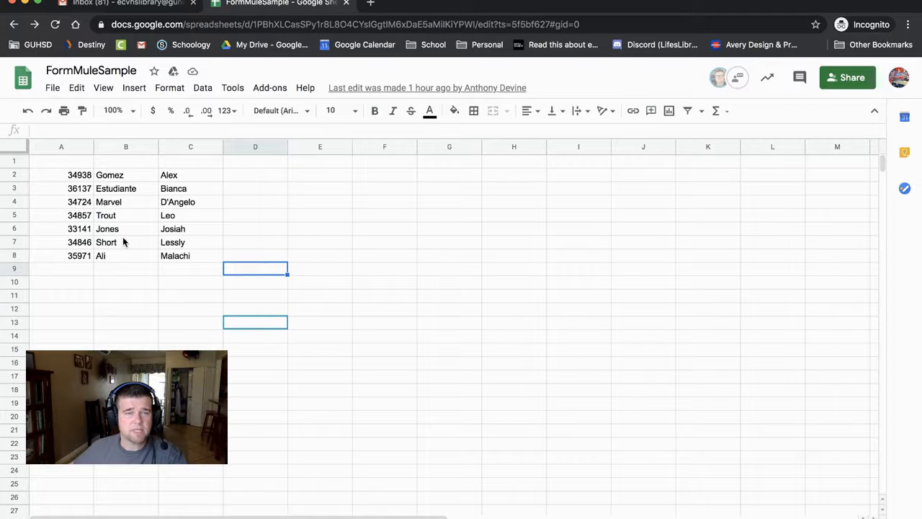
pyautogui.click(88, 230)
pyautogui.click(70, 162)
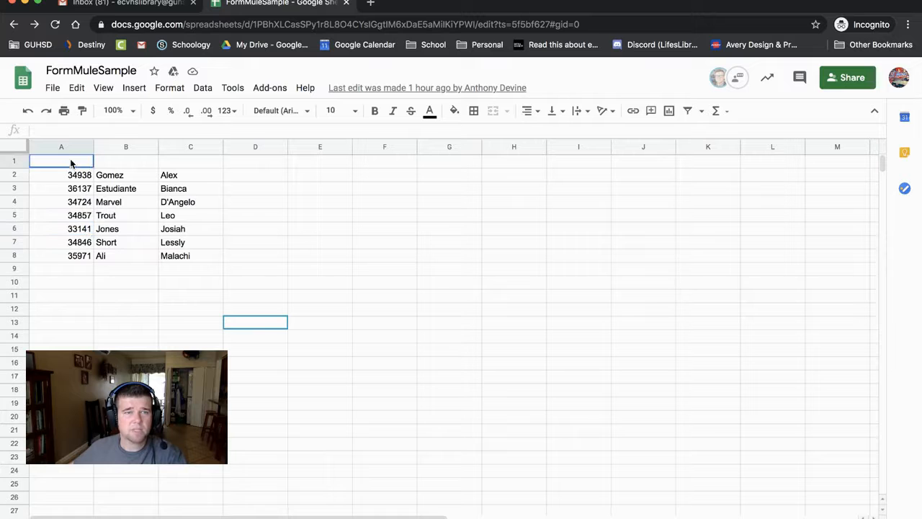
pyautogui.click(206, 206)
# - Enter the headers ID, Last, First and Grade in A1:D1
pyautogui.click(59, 163)
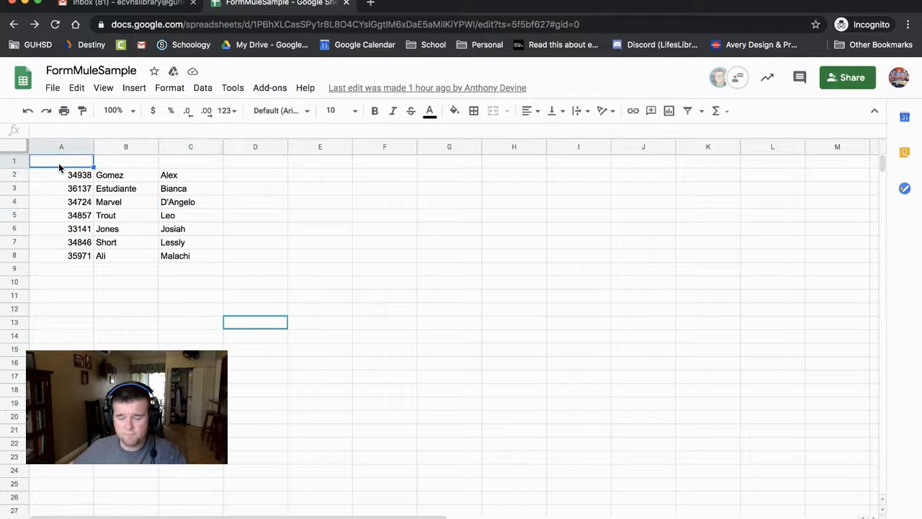
pyautogui.write('ID')
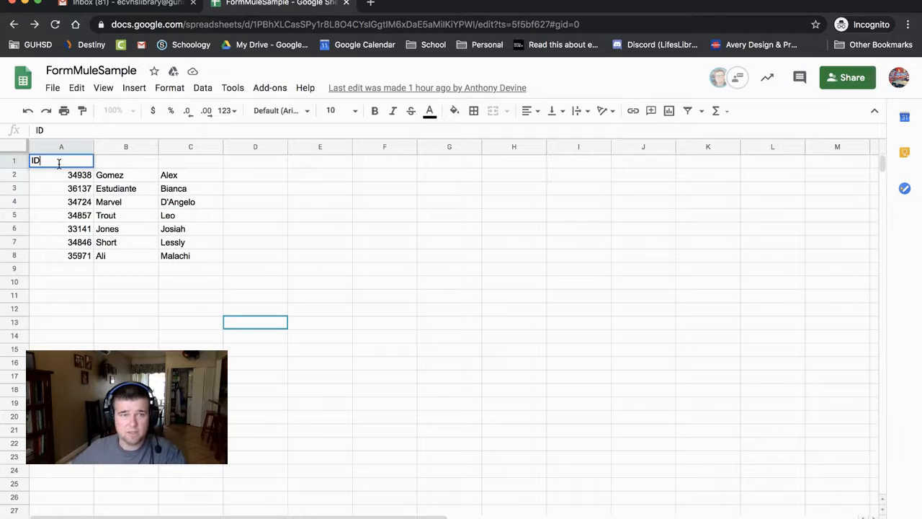
pyautogui.click(113, 161)
pyautogui.click(253, 157)
pyautogui.write('La')
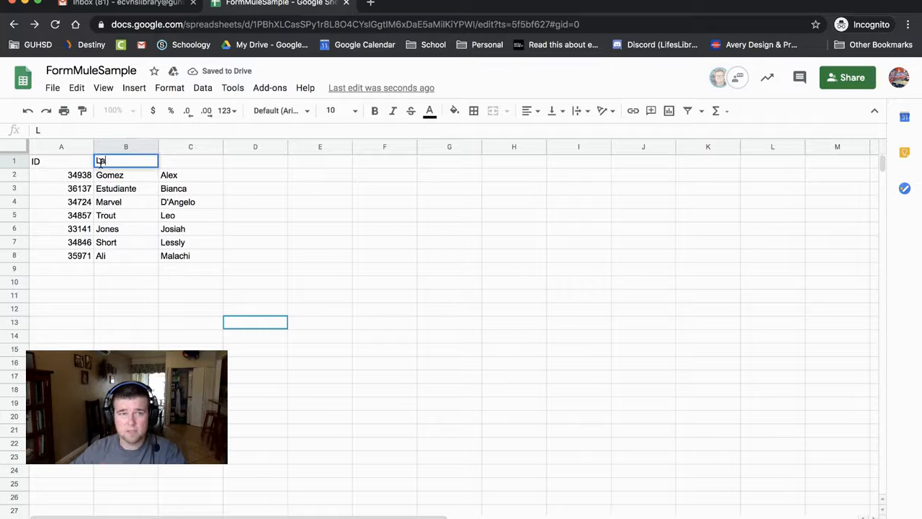
pyautogui.write('st')
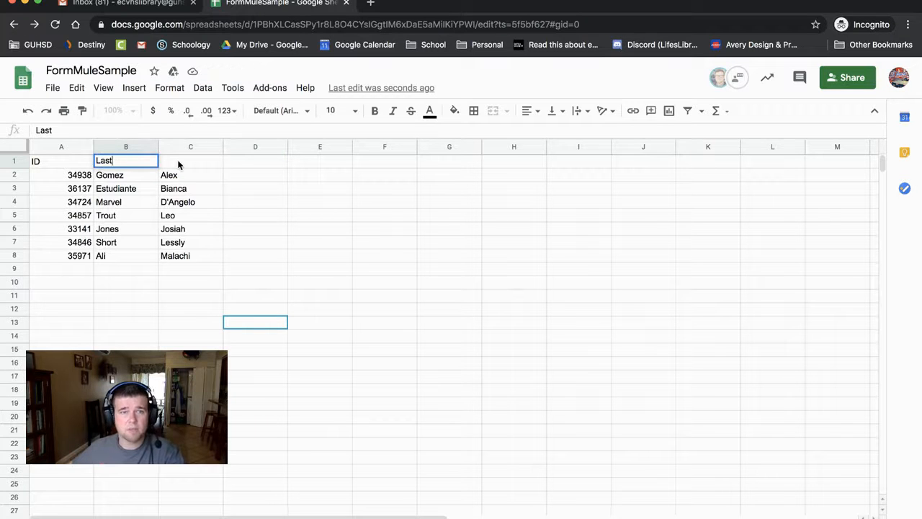
pyautogui.click(178, 161)
pyautogui.write('First')
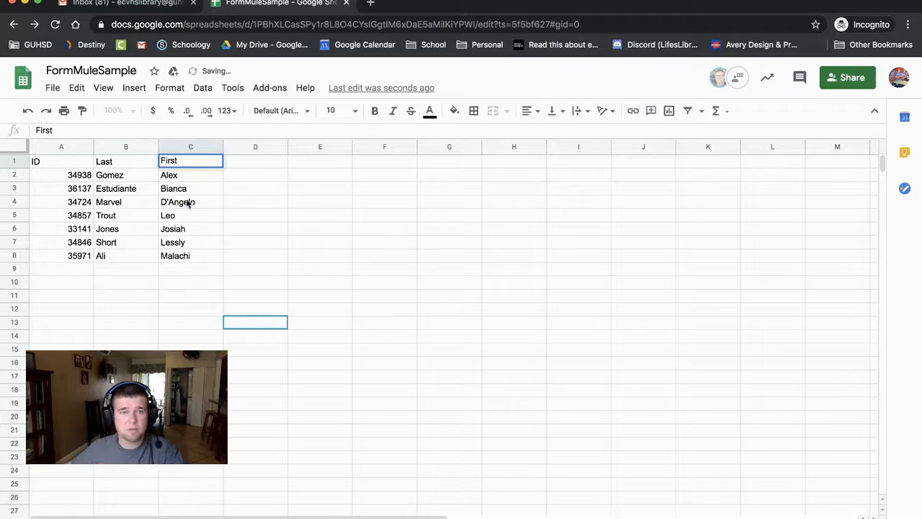
pyautogui.click(243, 215)
pyautogui.click(241, 165)
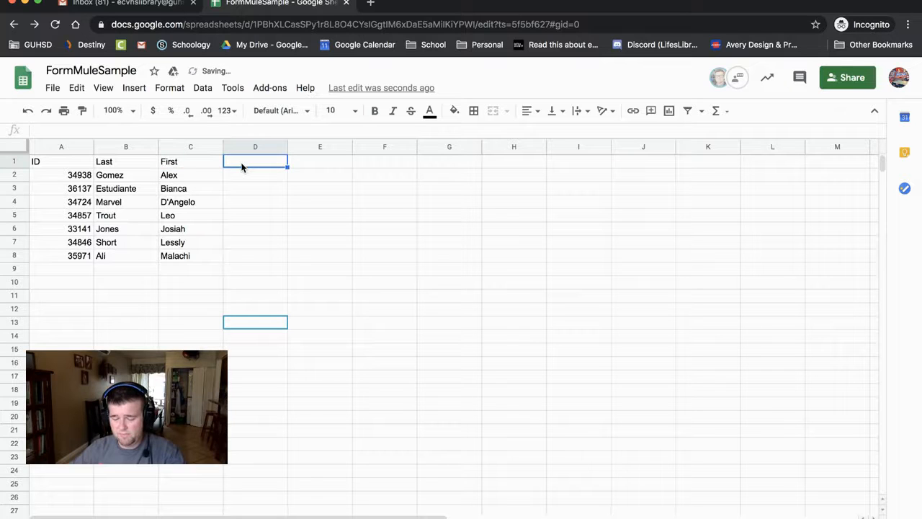
pyautogui.write('Grade')
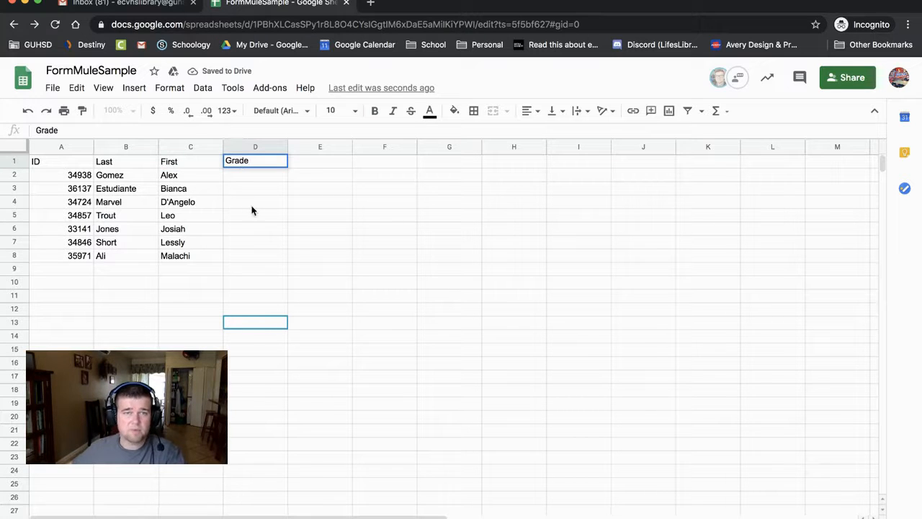
pyautogui.click(252, 206)
# - Add 'Personal Feedback' in E1, correcting the typo, and widen column E
pyautogui.click(312, 162)
pyautogui.write('Personal Fedback')
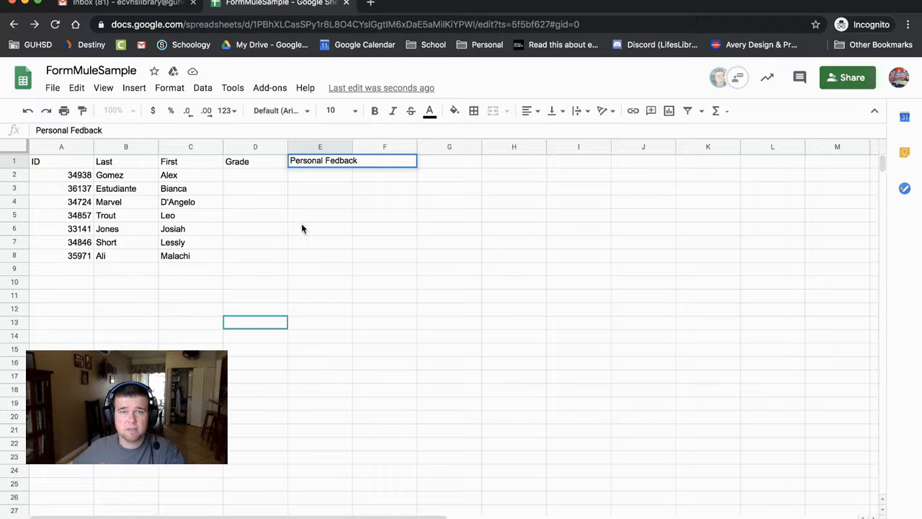
pyautogui.click(334, 160)
pyautogui.write('e')
pyautogui.click(337, 189)
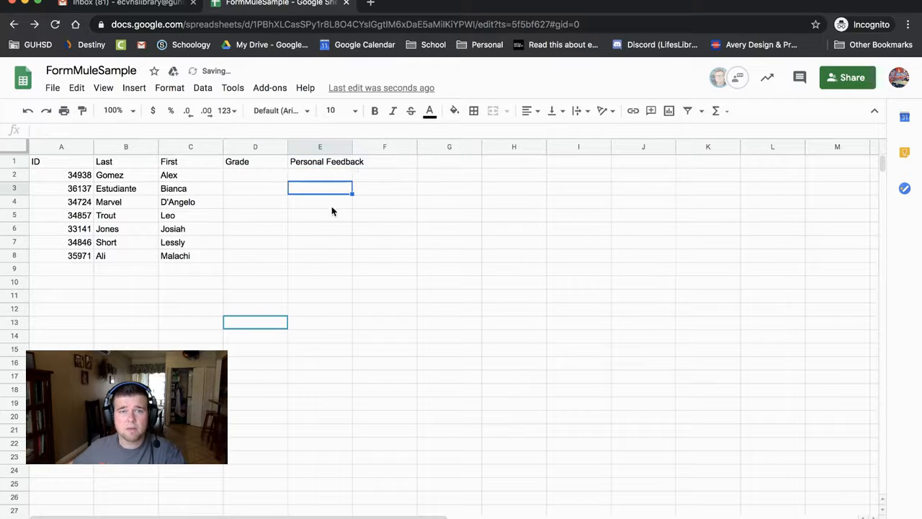
pyautogui.moveTo(357, 147); pyautogui.dragTo(401, 147)
pyautogui.click(348, 255)
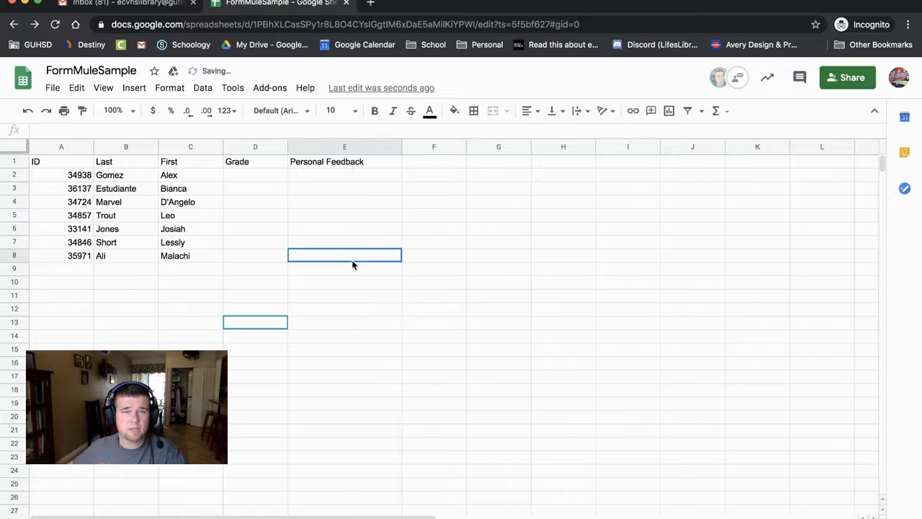
pyautogui.click(576, 175)
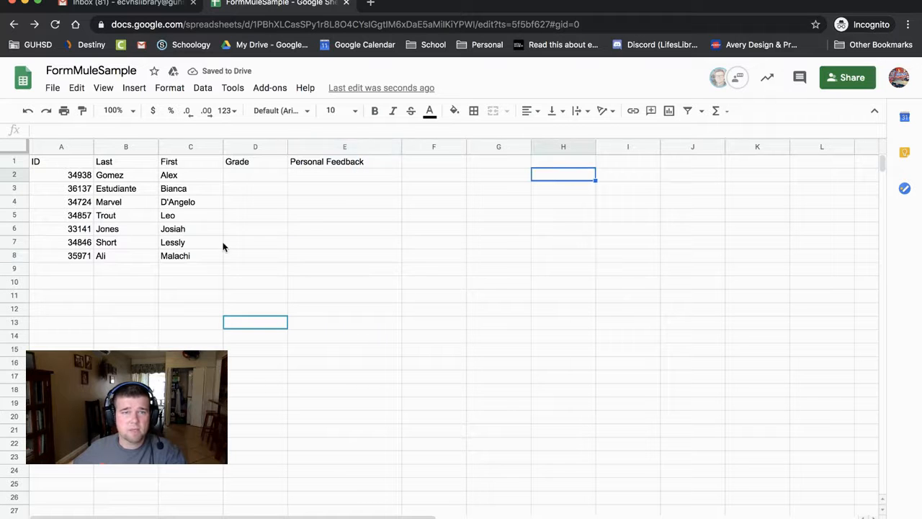
pyautogui.click(231, 178)
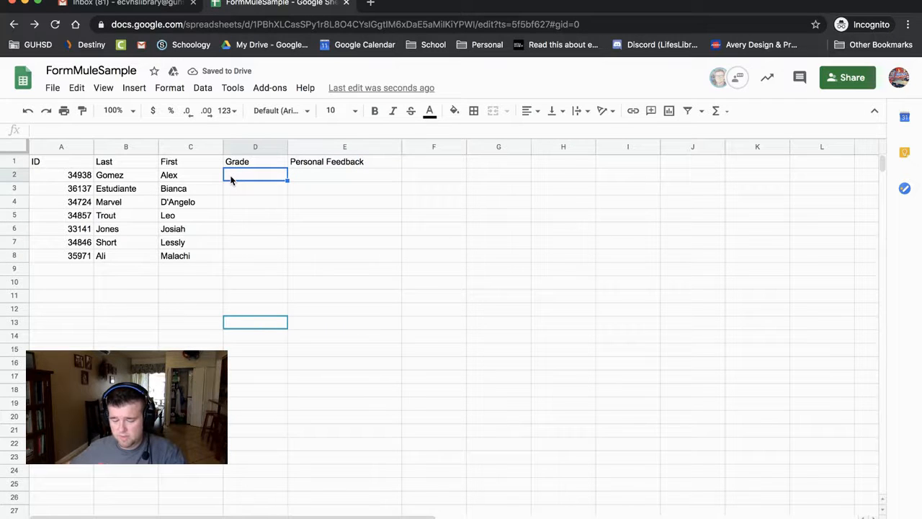
# - Enter the student grades A, B, A, C, D, A down column D
pyautogui.write('A')
pyautogui.hotkey('shift', 'Down')
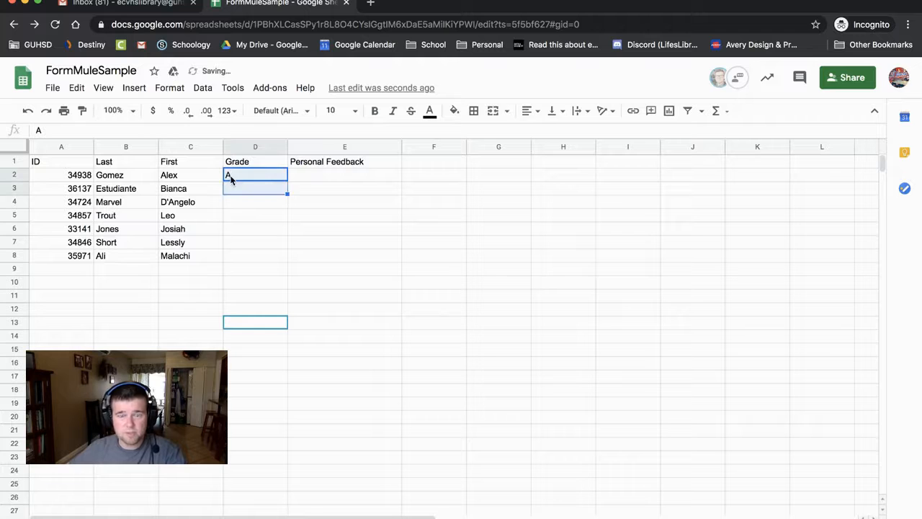
pyautogui.press('Return')
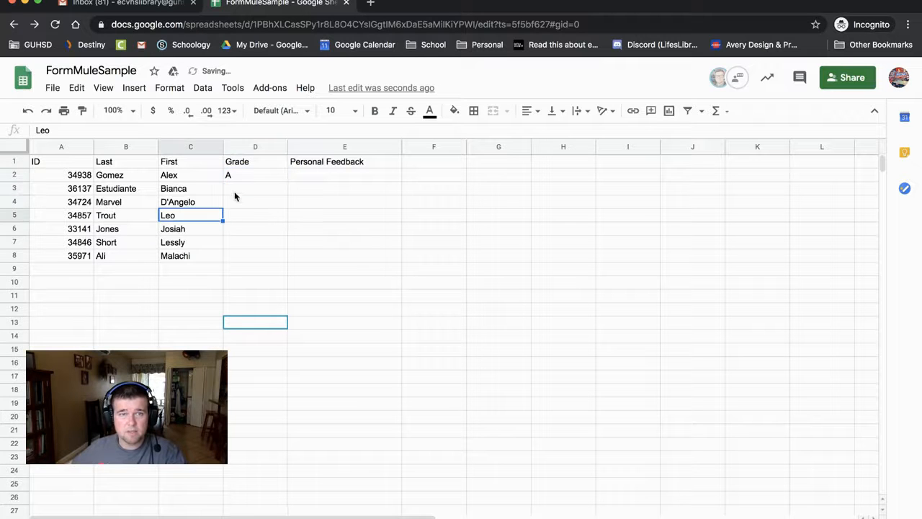
pyautogui.write('B')
pyautogui.press('Return')
pyautogui.write('A')
pyautogui.press('Return')
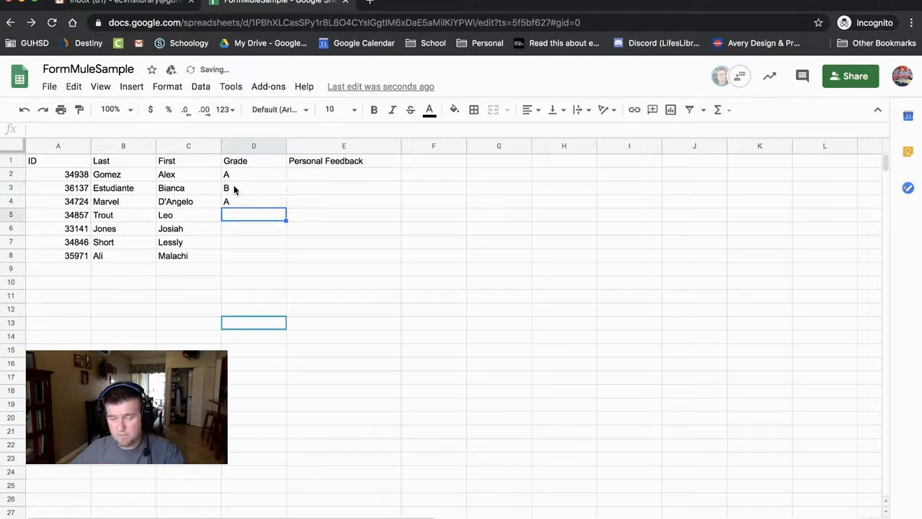
pyautogui.write('C')
pyautogui.press('Return')
pyautogui.write('C')
pyautogui.press('Return')
pyautogui.write('D')
pyautogui.press('Return')
pyautogui.write('A')
pyautogui.press('Return')
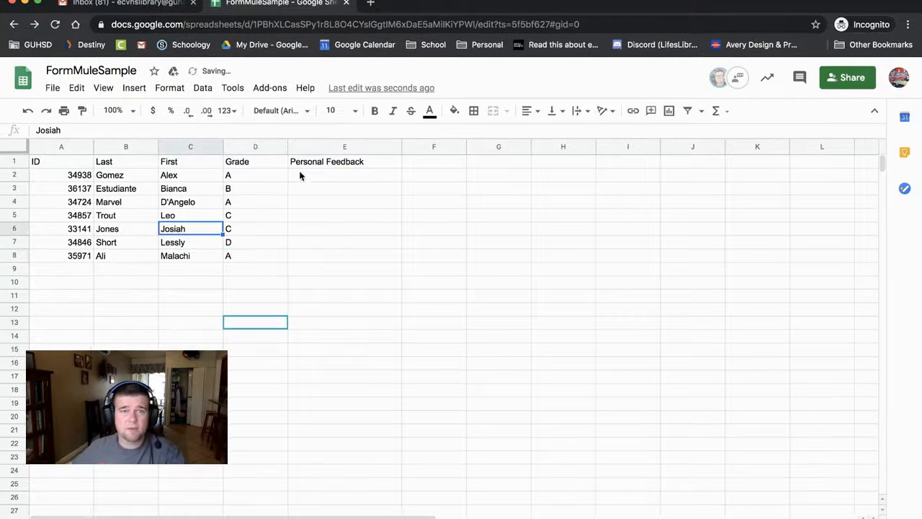
pyautogui.click(312, 168)
pyautogui.click(311, 176)
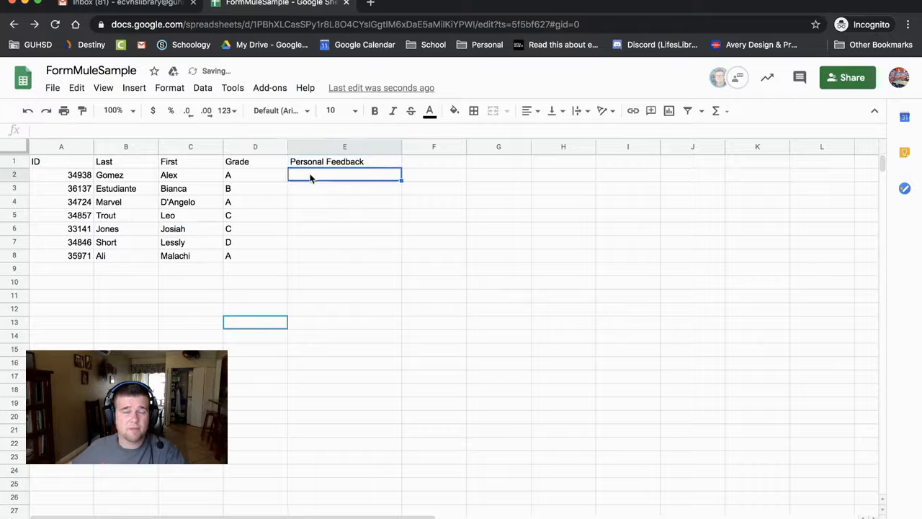
# - Freeze the header row with View > Freeze > 1 row
pyautogui.click(175, 202)
pyautogui.click(100, 88)
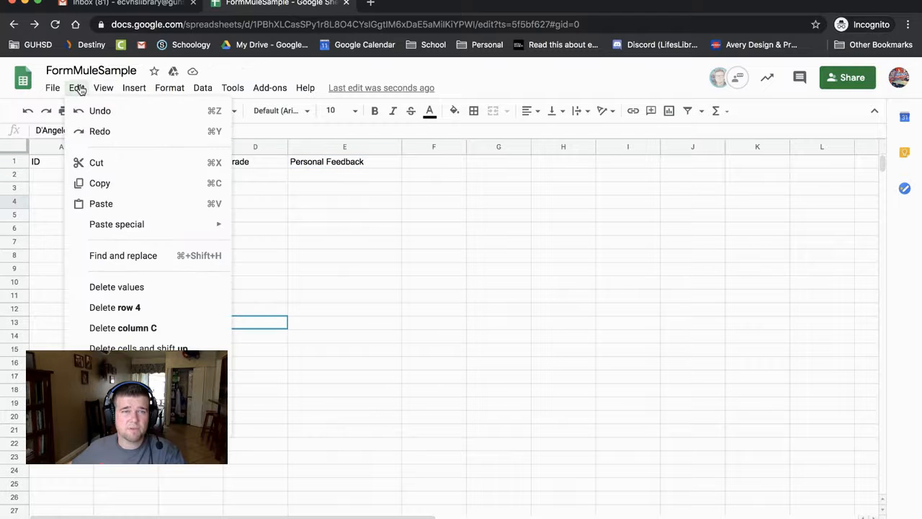
pyautogui.moveTo(116, 111)
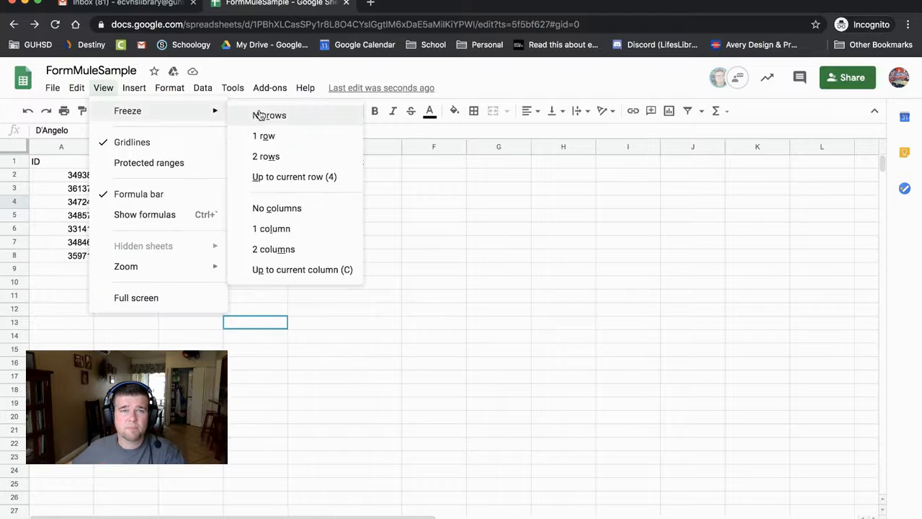
pyautogui.click(264, 136)
pyautogui.click(213, 219)
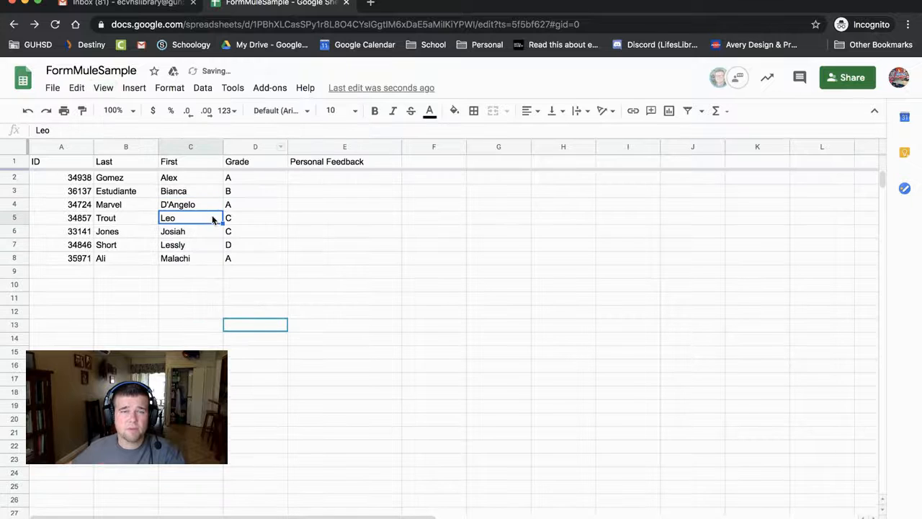
# - Sort the sheet by Grade A to Z and type 'You're doing great!' in E2
pyautogui.click(246, 147)
pyautogui.click(280, 147)
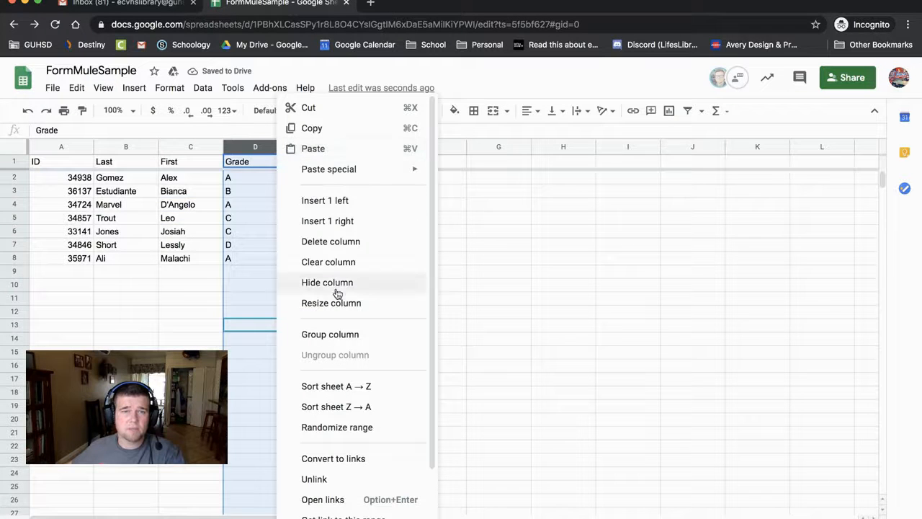
pyautogui.click(353, 386)
pyautogui.click(256, 218)
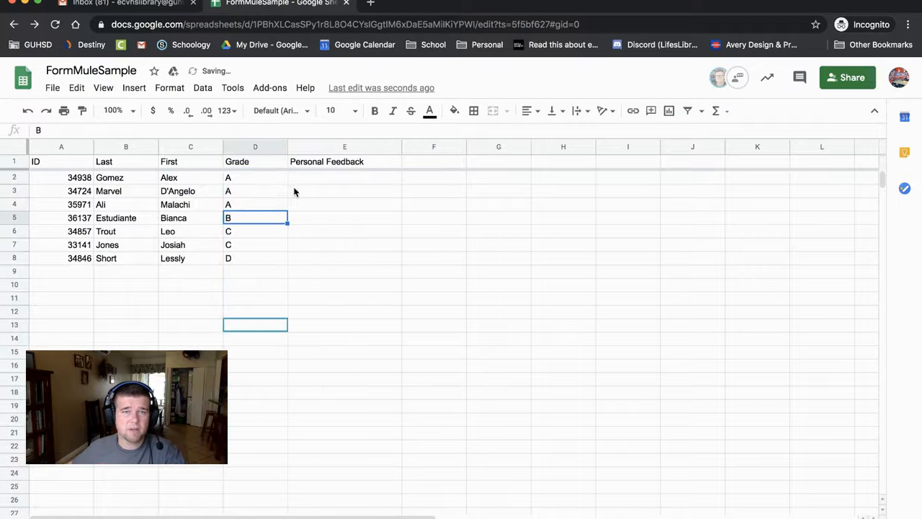
pyautogui.click(310, 183)
pyautogui.write('You')
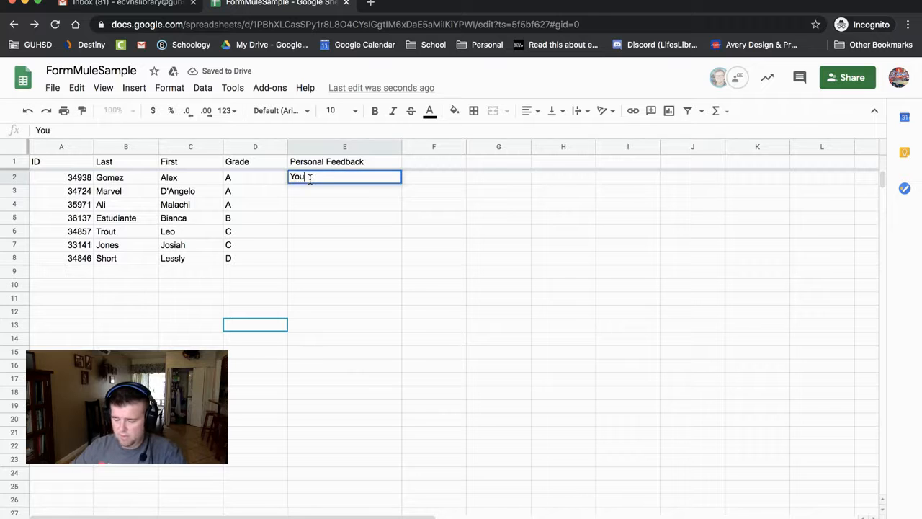
pyautogui.write("'re doing")
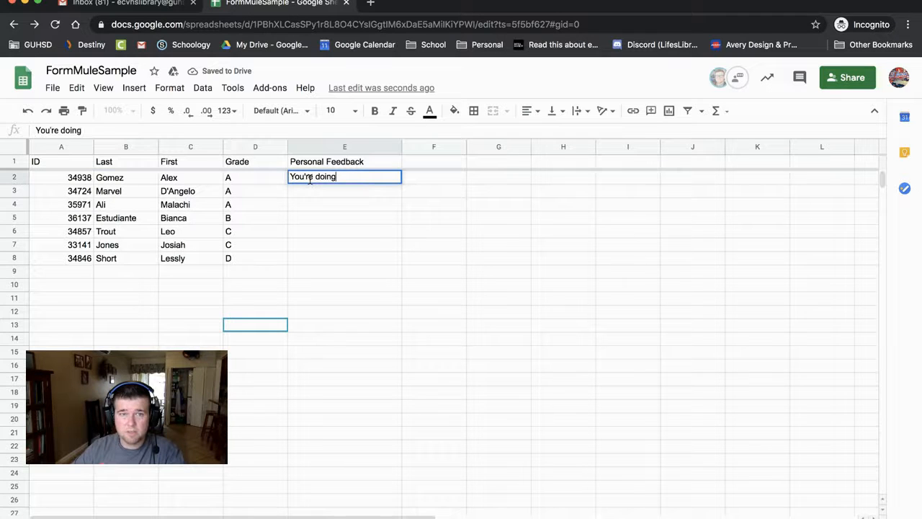
pyautogui.write(' great!')
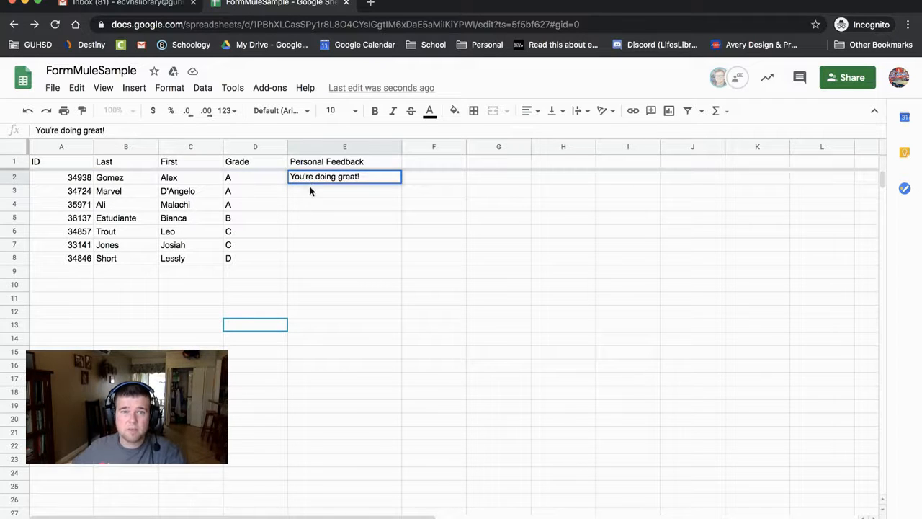
# - Fill E2:E7 with 'You're doing great!', 'Keep up the good work!' and 'You can do it' by grade
pyautogui.press('Return')
pyautogui.click(349, 182)
pyautogui.moveTo(401, 181); pyautogui.dragTo(387, 211)
pyautogui.click(337, 222)
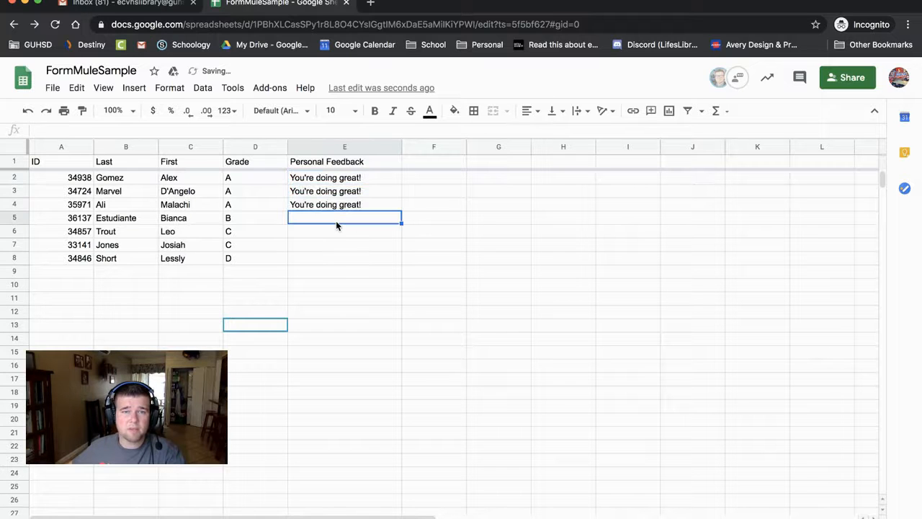
pyautogui.write('Keep up the')
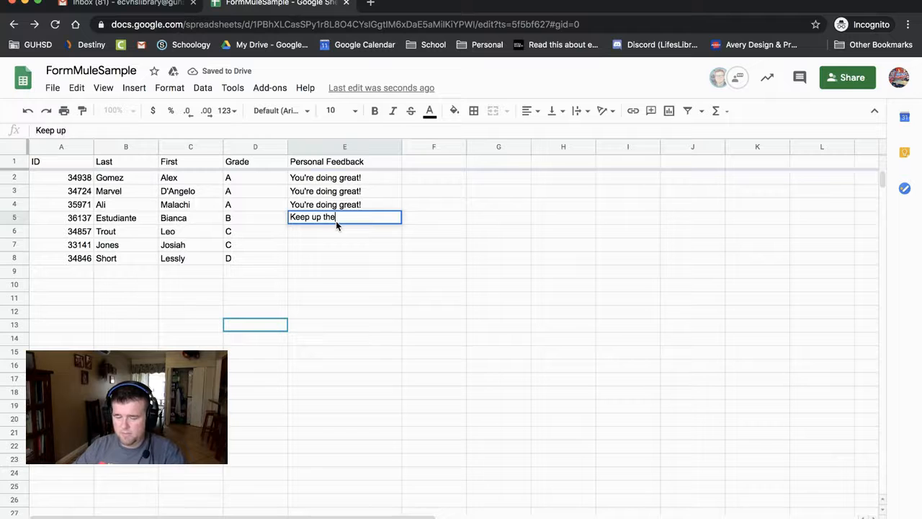
pyautogui.write(' good work!')
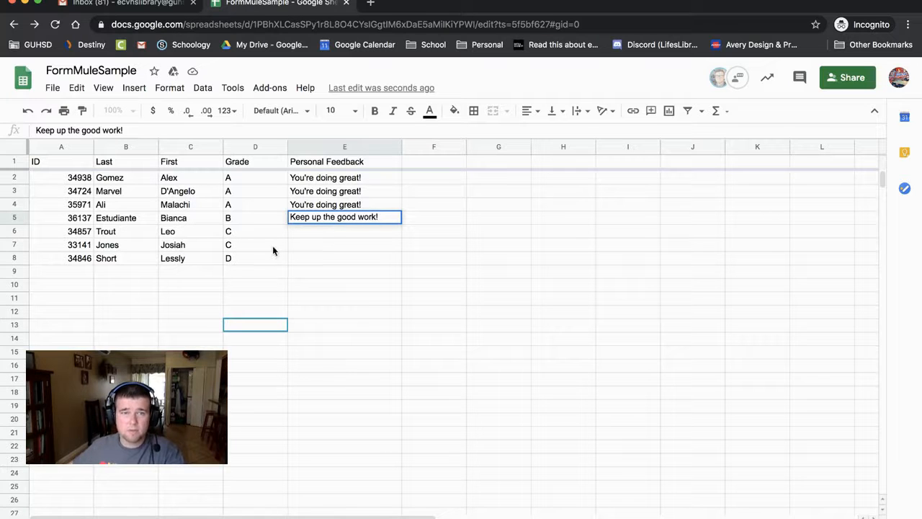
pyautogui.click(328, 235)
pyautogui.write('You can do it!')
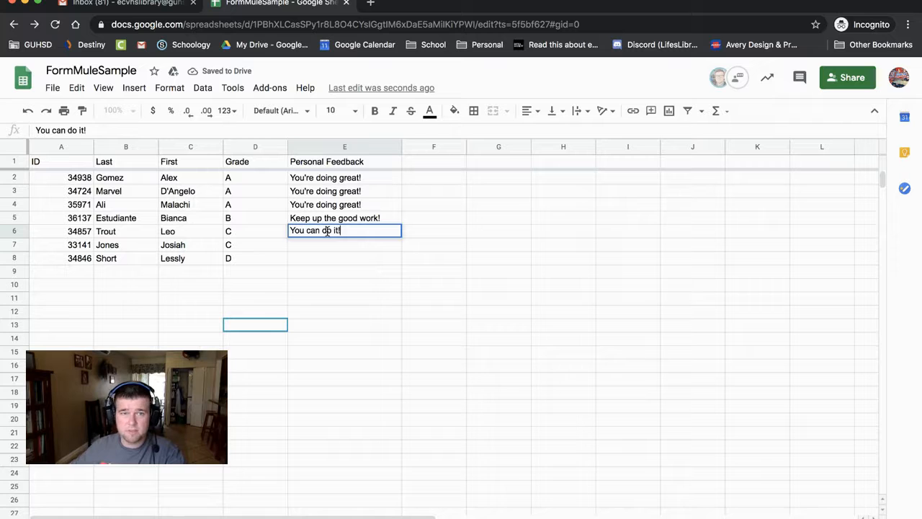
pyautogui.click(327, 255)
pyautogui.click(345, 234)
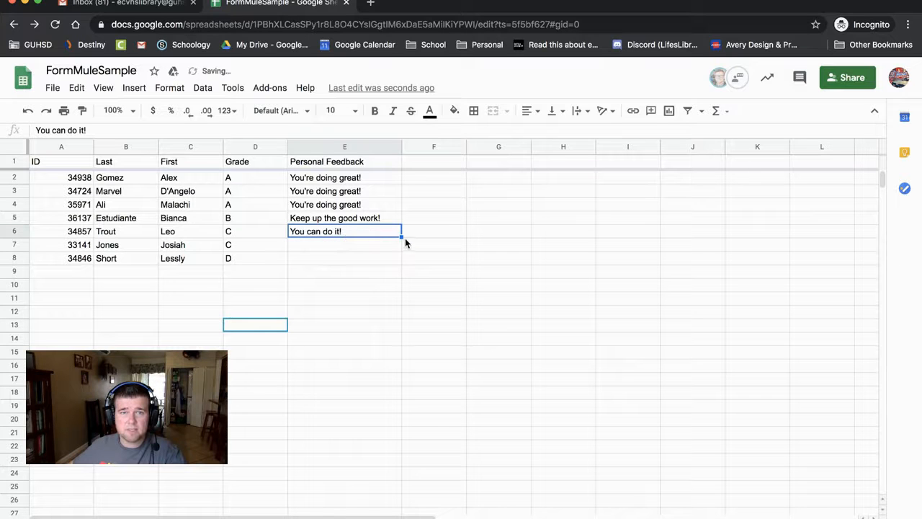
pyautogui.moveTo(400, 240); pyautogui.dragTo(346, 249)
# - Enter 'Contact me about raising your grade' in E8 and widen column E
pyautogui.click(340, 258)
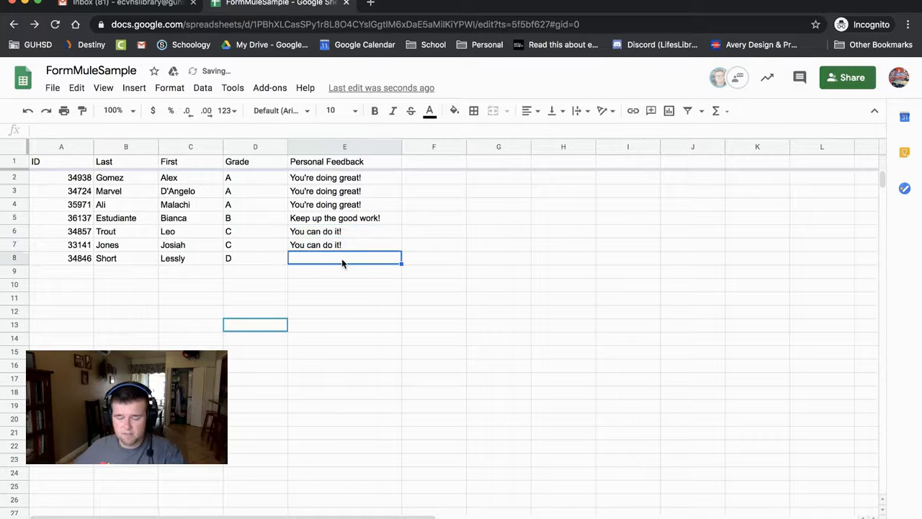
pyautogui.write('See')
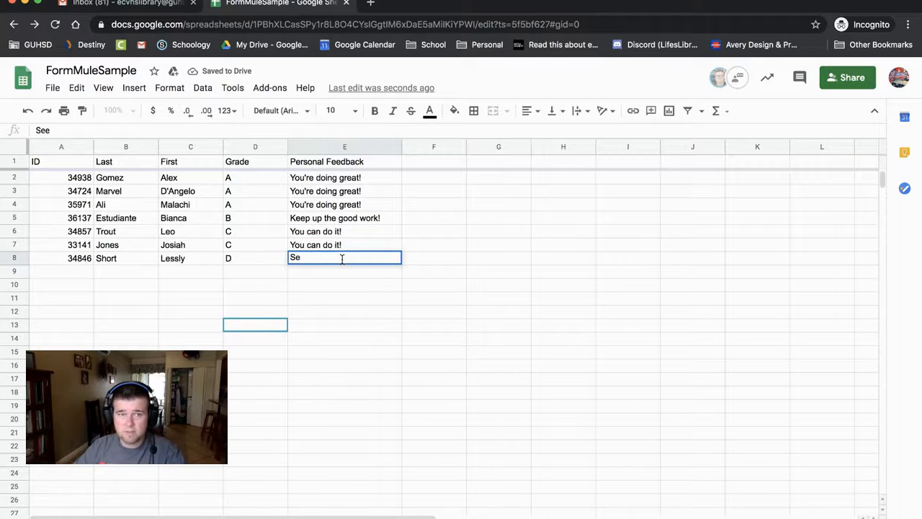
pyautogui.write('Contact me')
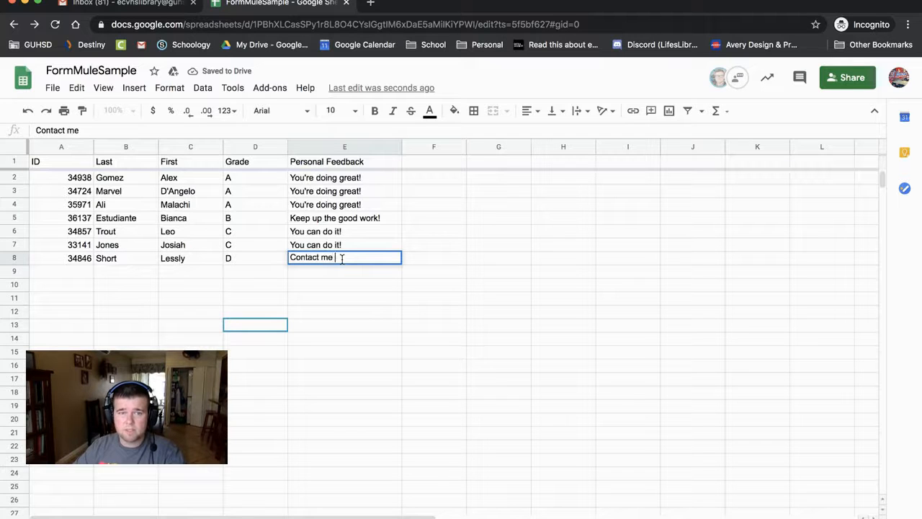
pyautogui.write(' about raising ')
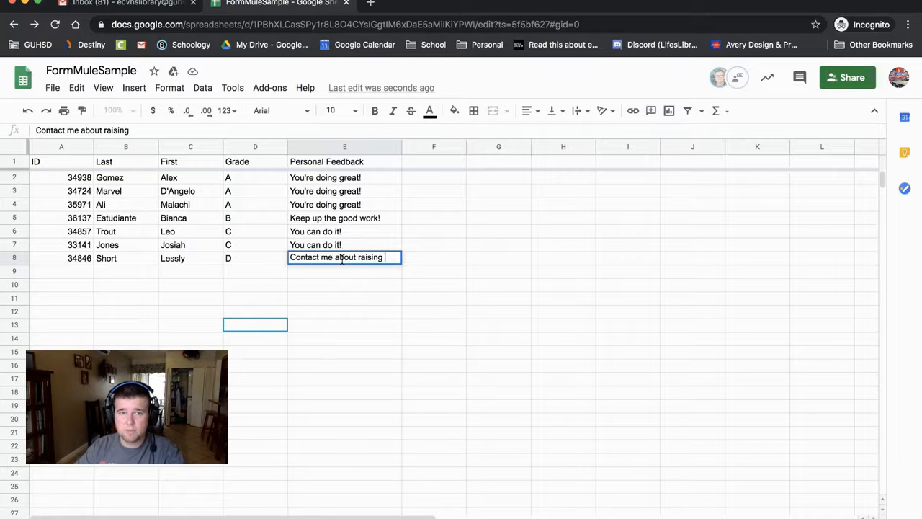
pyautogui.write('your grade!')
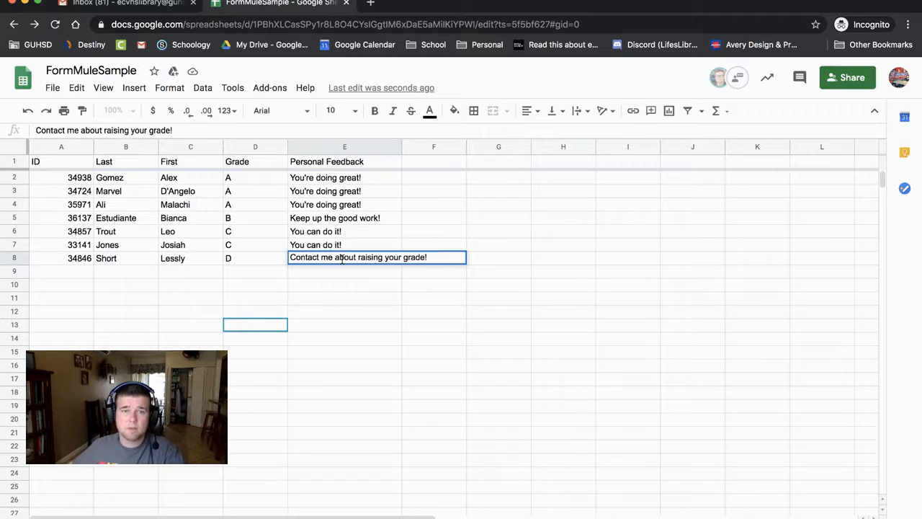
pyautogui.click(321, 313)
pyautogui.moveTo(402, 147); pyautogui.dragTo(459, 147)
# - Review the roster by selecting the feedback, ID and name cells
pyautogui.click(420, 219)
pyautogui.click(306, 330)
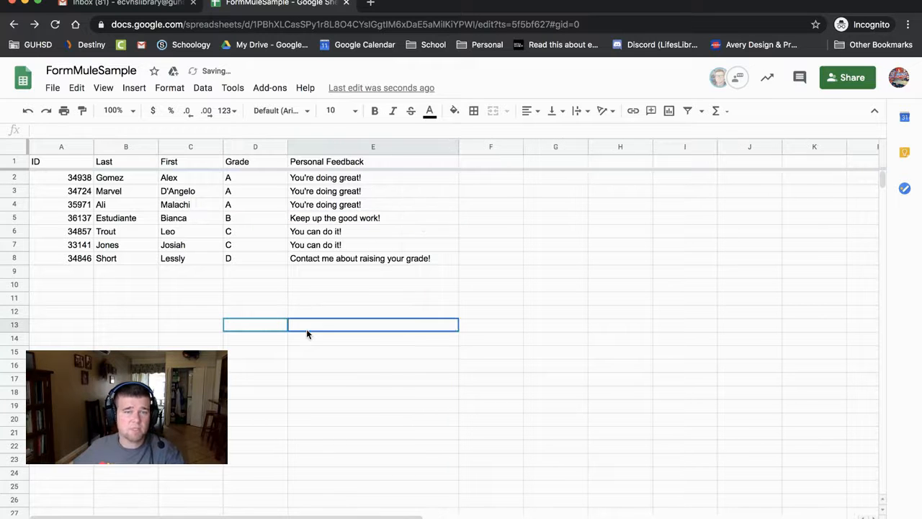
pyautogui.click(244, 286)
pyautogui.click(203, 196)
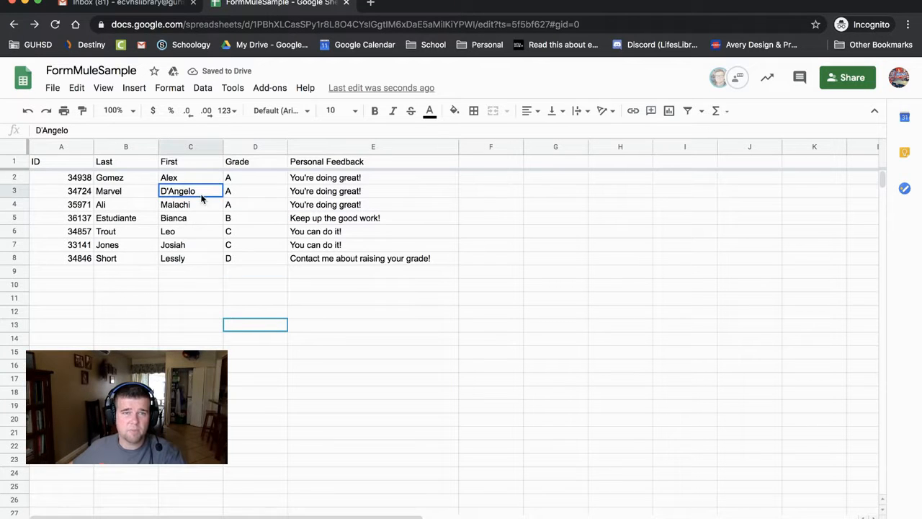
pyautogui.click(306, 285)
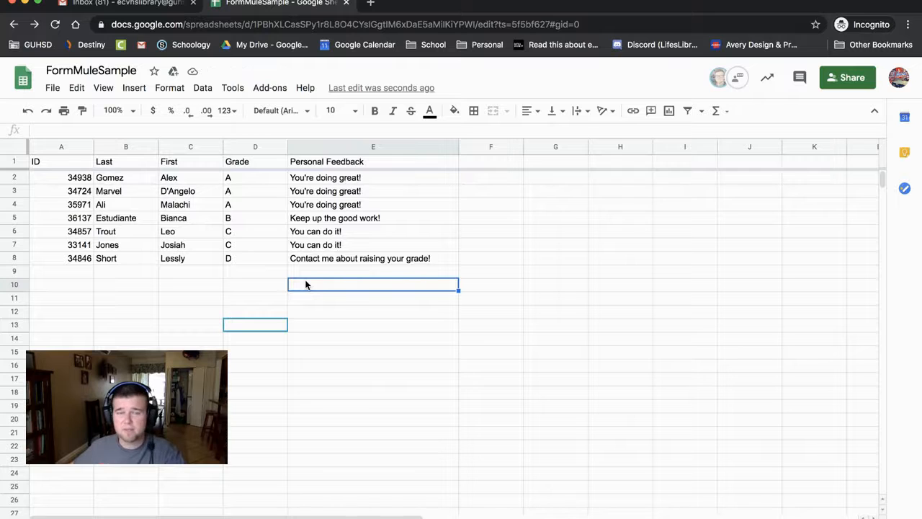
pyautogui.click(317, 218)
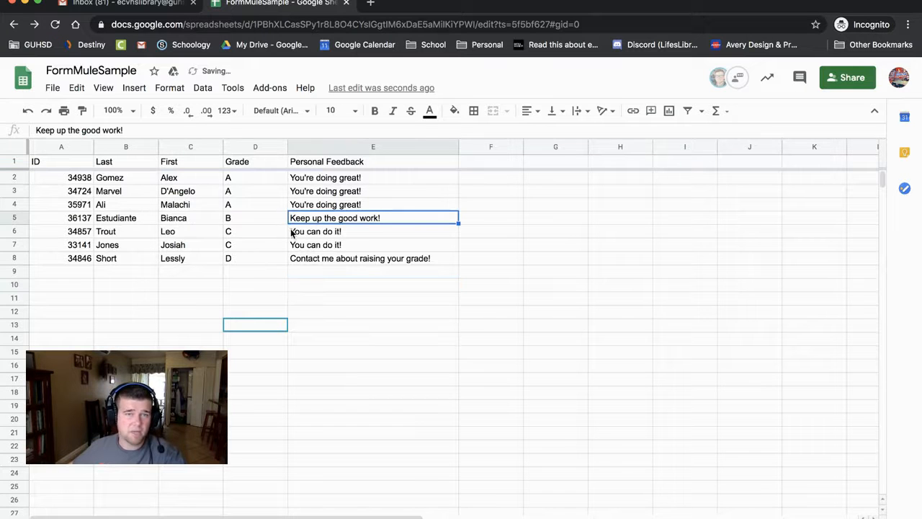
pyautogui.click(66, 216)
pyautogui.click(174, 287)
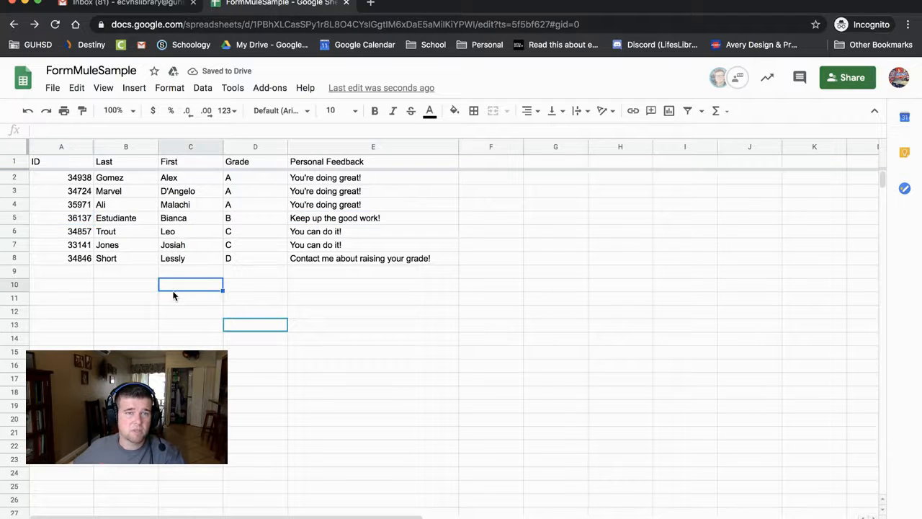
pyautogui.click(189, 271)
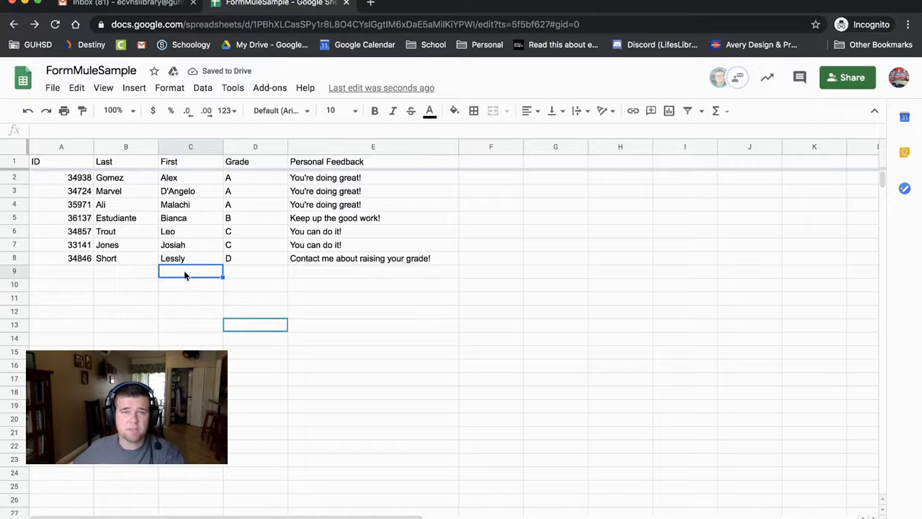
pyautogui.click(444, 244)
pyautogui.click(497, 220)
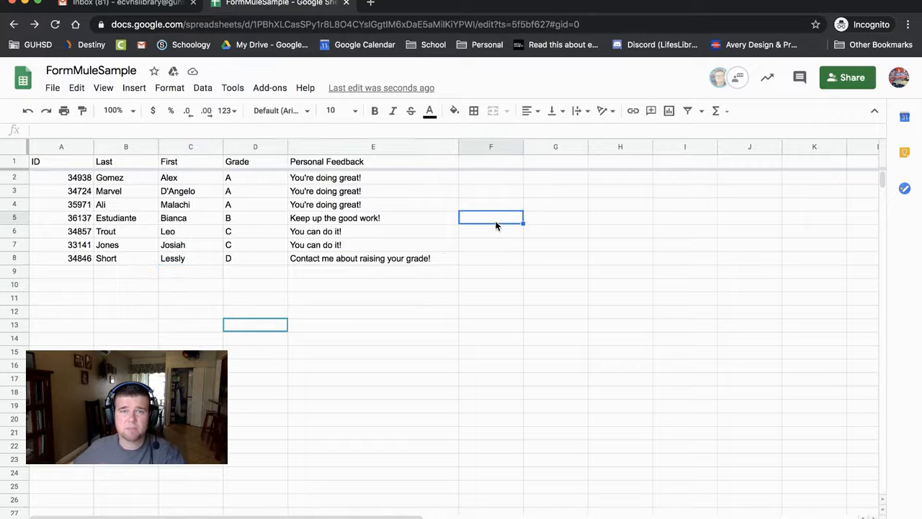
# - Launch Form Mule's source data and merge type setup, pick Sheet1, and continue
pyautogui.click(172, 89)
pyautogui.moveTo(268, 92)
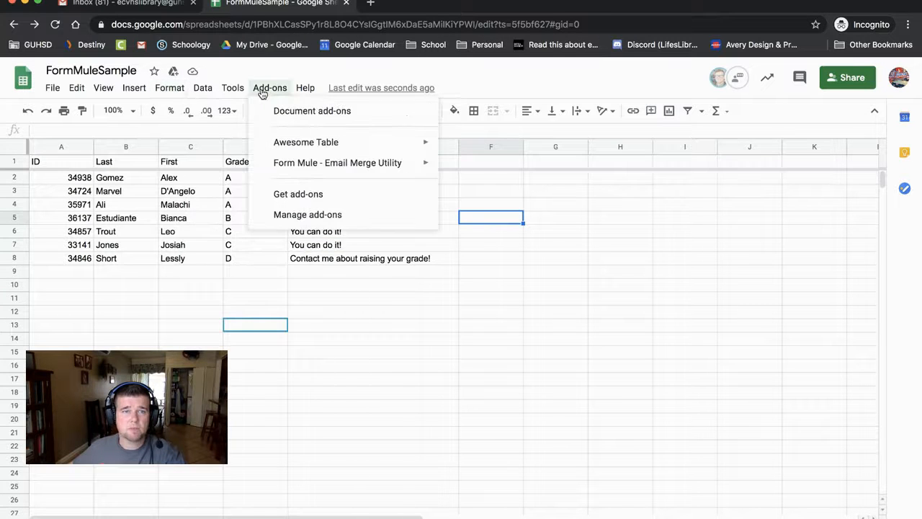
pyautogui.moveTo(312, 165)
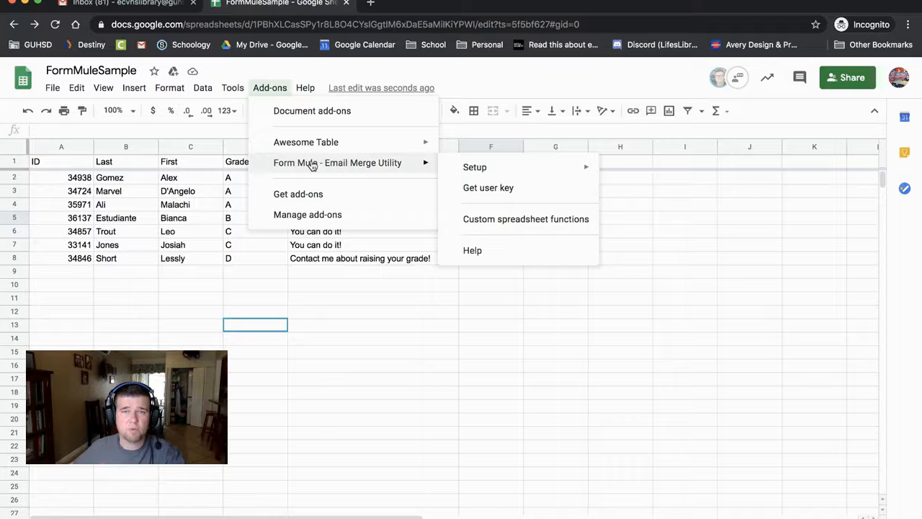
pyautogui.moveTo(468, 167)
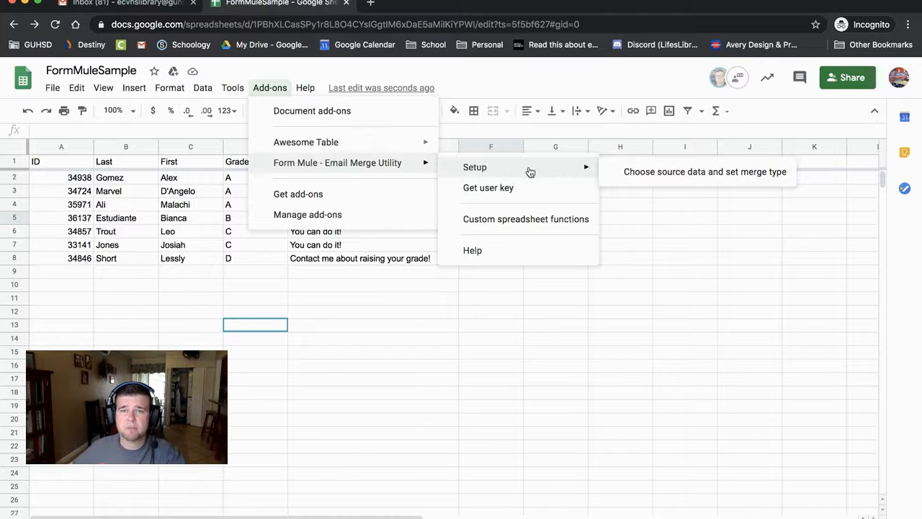
pyautogui.click(691, 179)
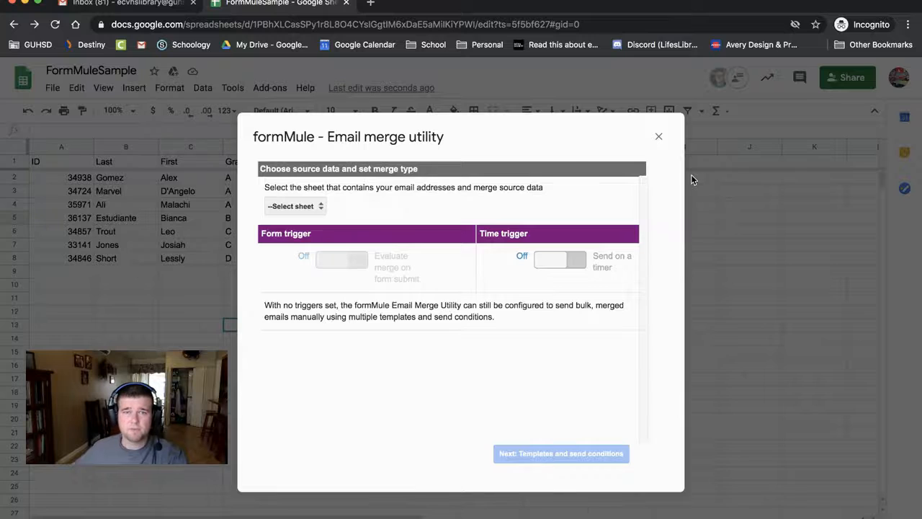
pyautogui.click(314, 206)
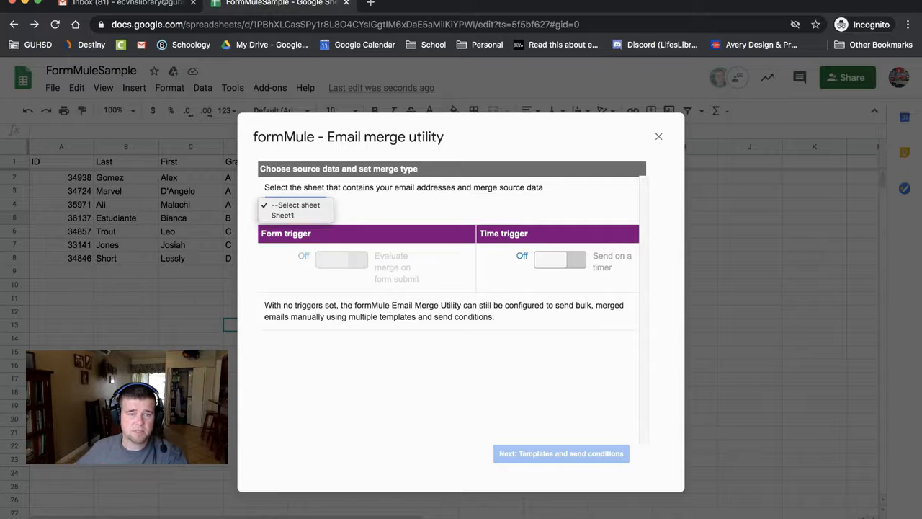
pyautogui.click(288, 215)
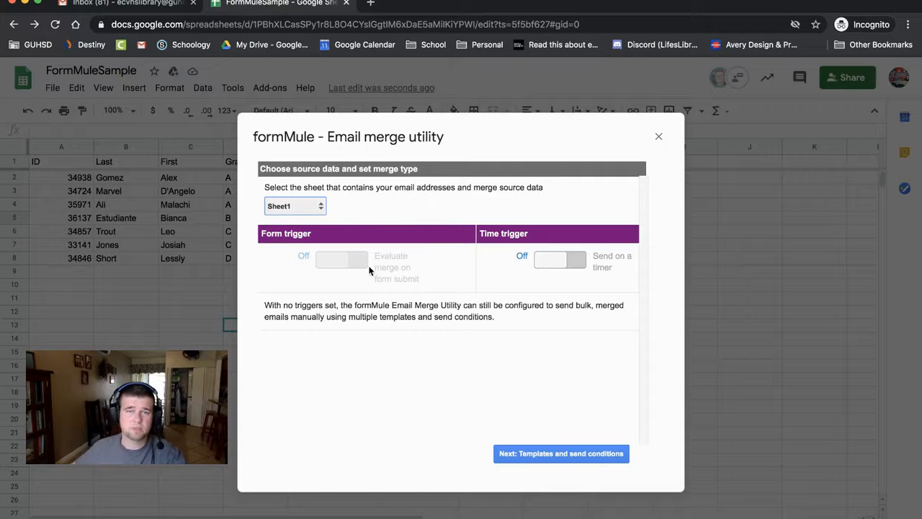
pyautogui.click(566, 454)
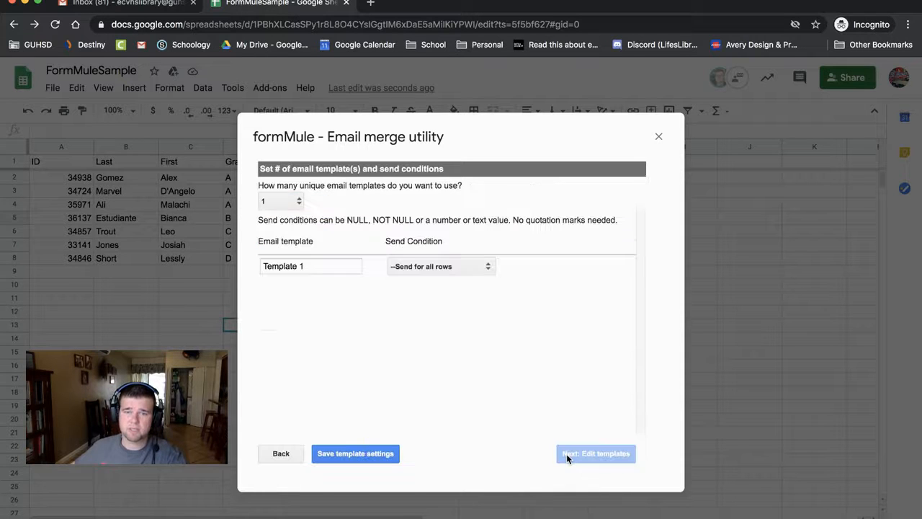
# - Keep the template name as 'Template 1'
pyautogui.click(312, 266)
pyautogui.moveTo(313, 266); pyautogui.dragTo(247, 266)
pyautogui.click(247, 266)
pyautogui.click(324, 265)
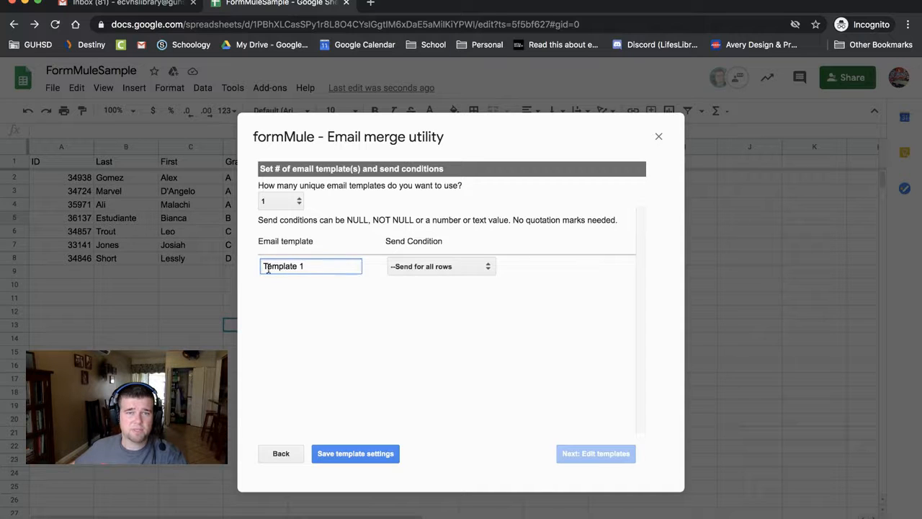
pyautogui.tripleClick(293, 266)
pyautogui.click(343, 294)
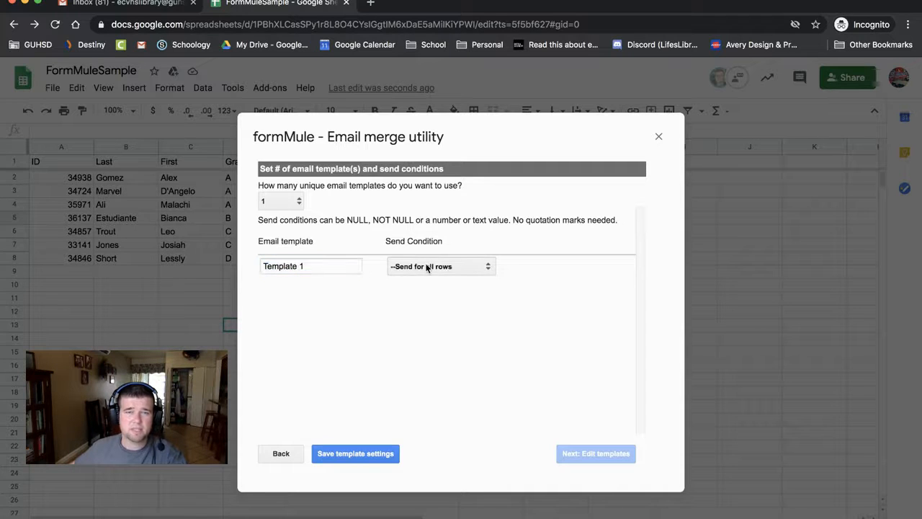
# - Set the send condition to ID is NOT NULL and save the template settings
pyautogui.click(425, 265)
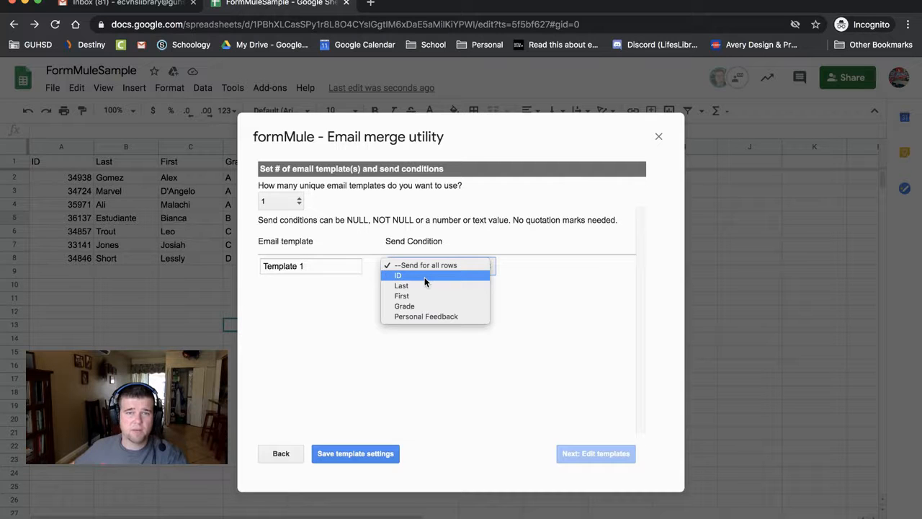
pyautogui.click(424, 278)
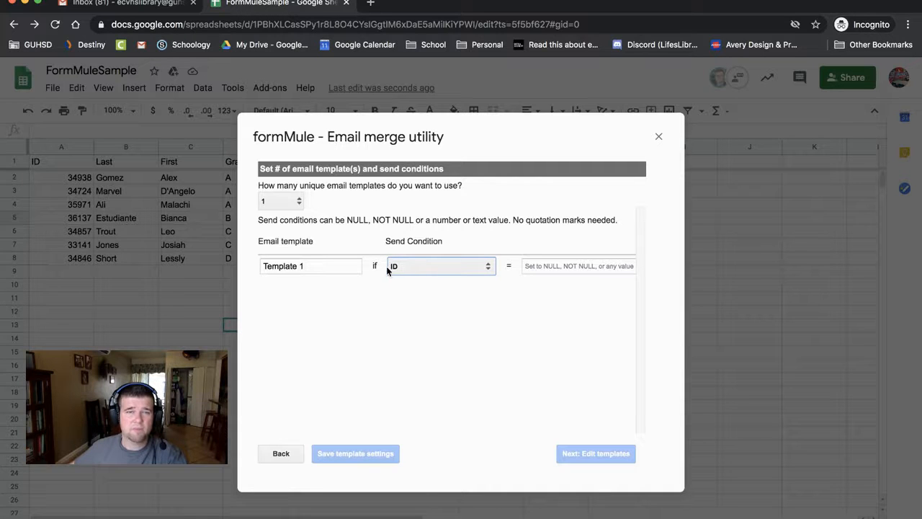
pyautogui.click(557, 265)
pyautogui.write('NOT NULL')
pyautogui.click(557, 343)
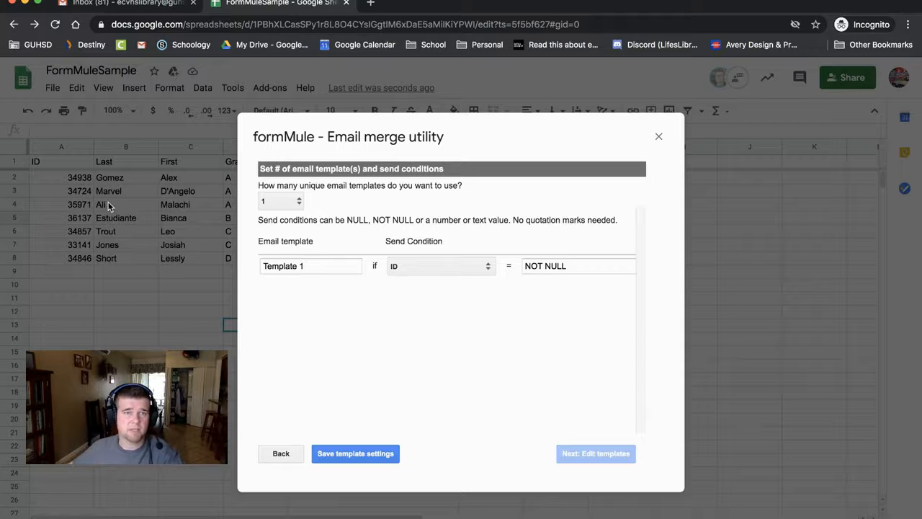
pyautogui.click(410, 266)
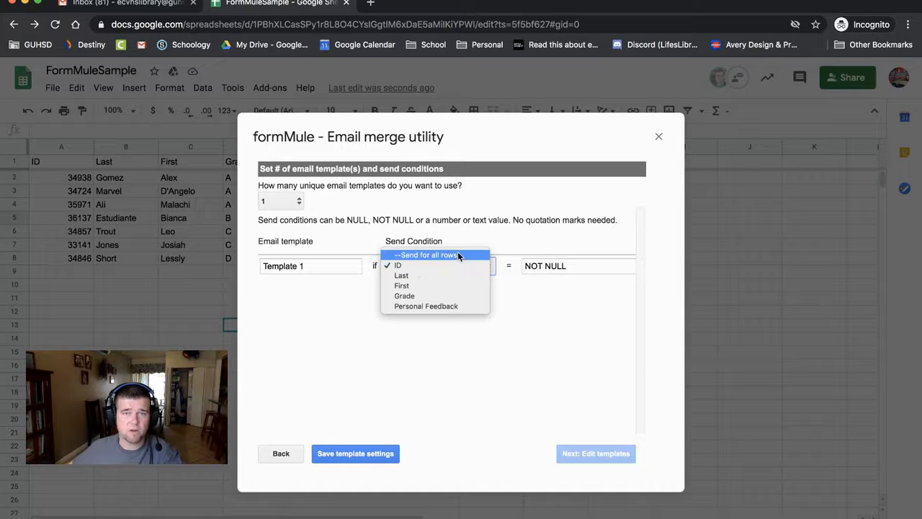
pyautogui.click(532, 281)
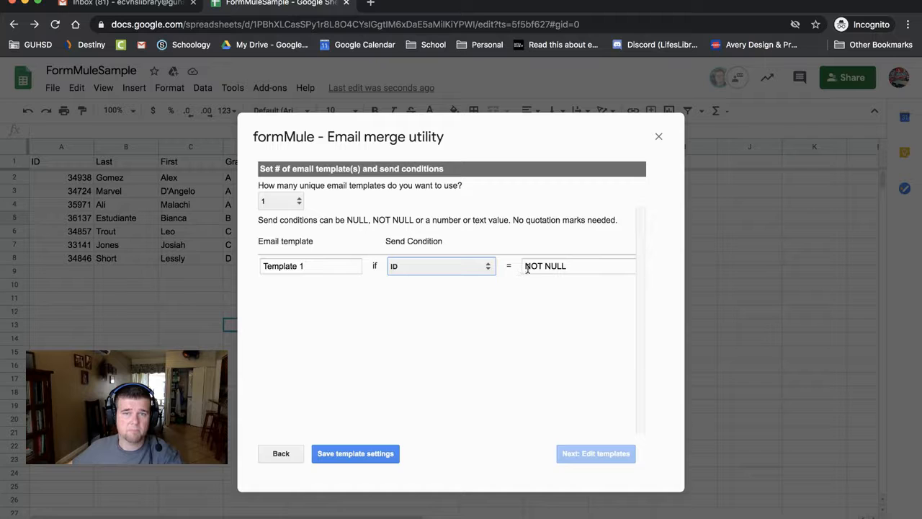
pyautogui.click(344, 452)
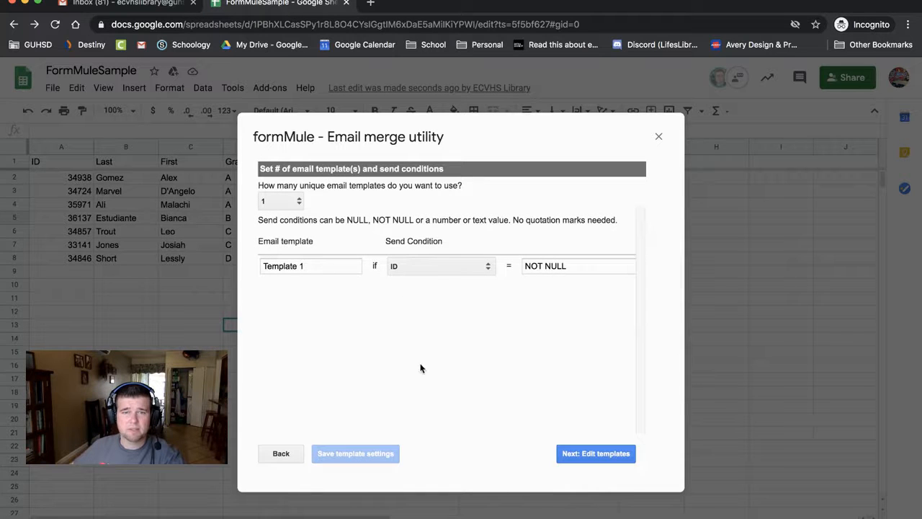
pyautogui.click(605, 463)
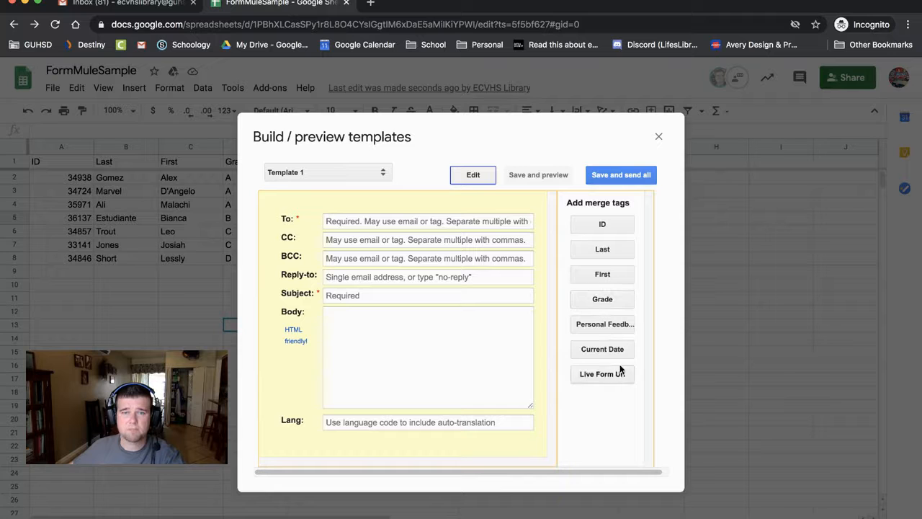
pyautogui.click(362, 222)
pyautogui.click(434, 368)
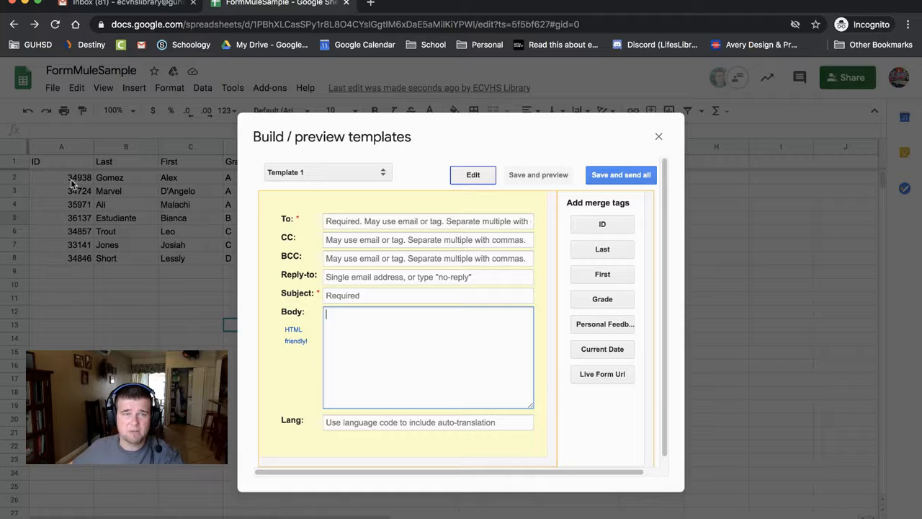
pyautogui.click(351, 221)
pyautogui.click(344, 396)
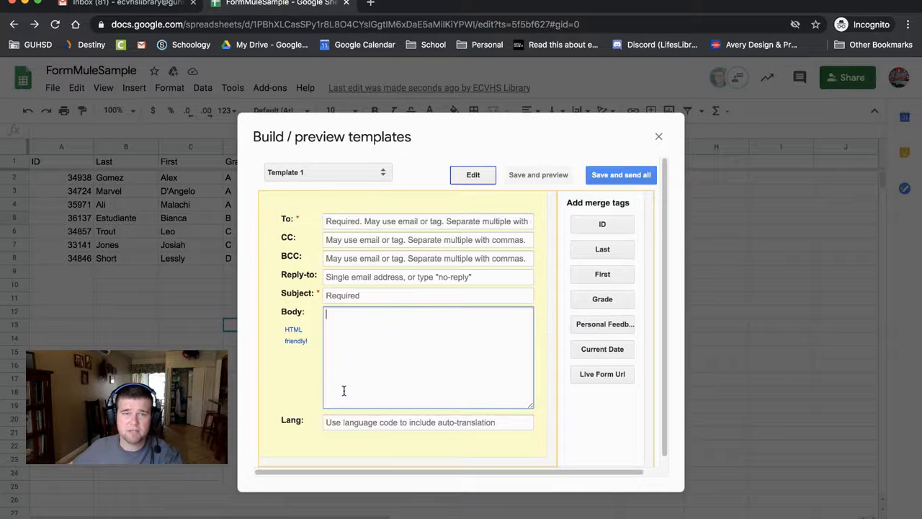
pyautogui.click(334, 220)
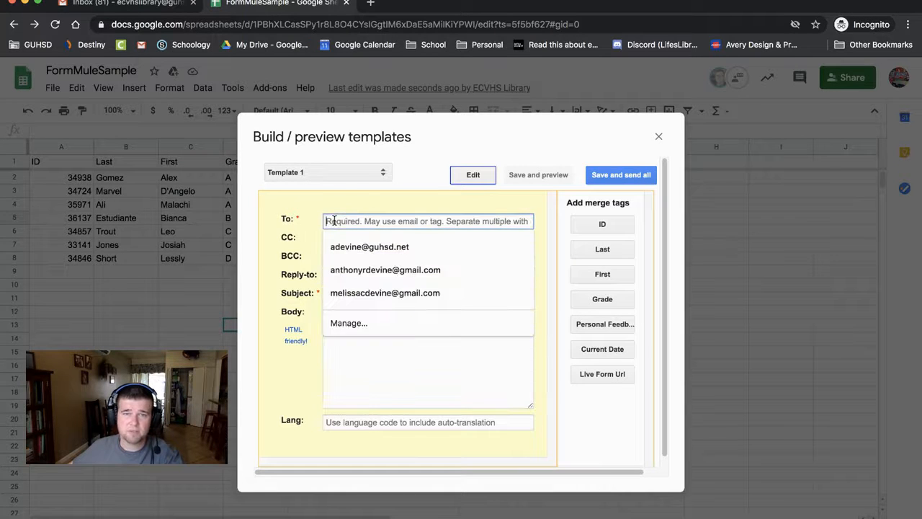
pyautogui.click(600, 225)
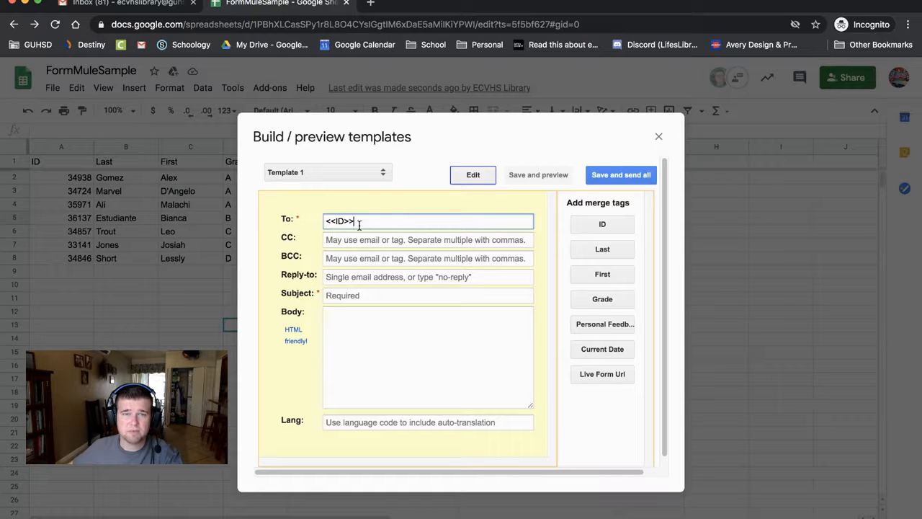
pyautogui.write('@guhsd.net')
pyautogui.click(363, 254)
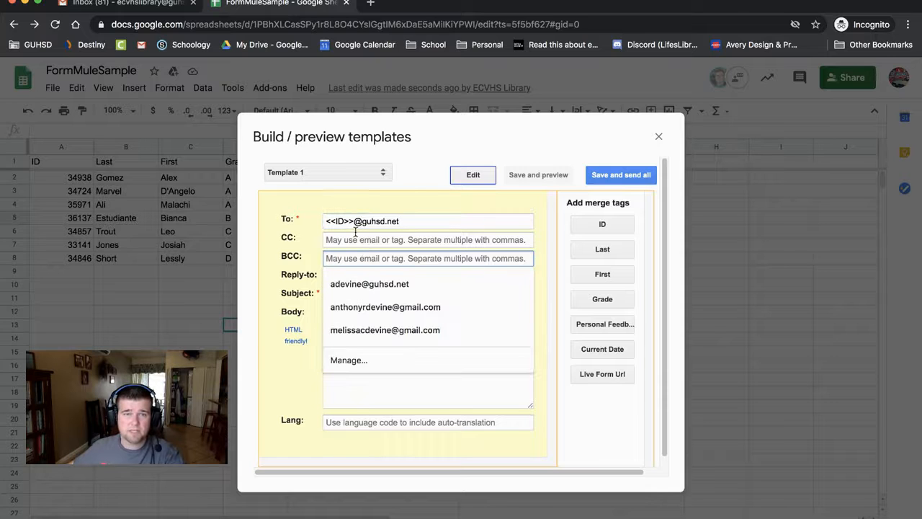
# - Replace the Reply-to address with no-reply
pyautogui.click(355, 238)
pyautogui.click(297, 248)
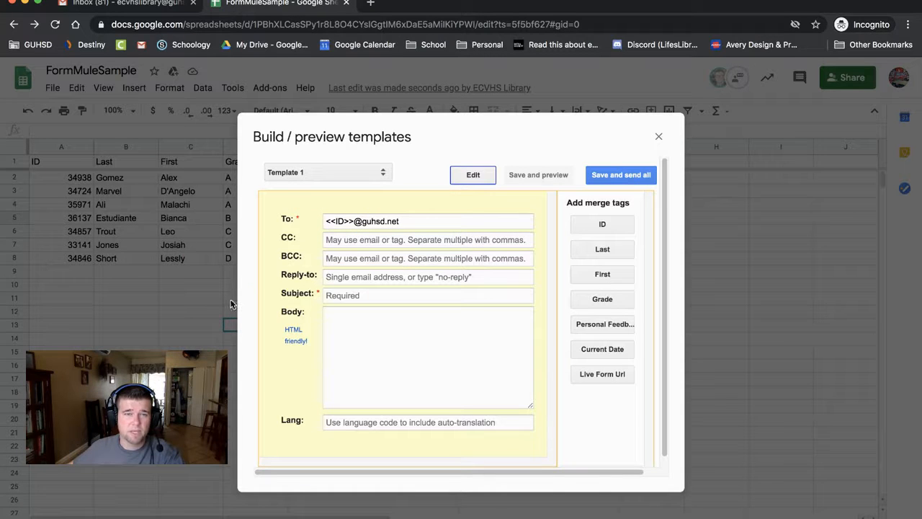
pyautogui.click(344, 276)
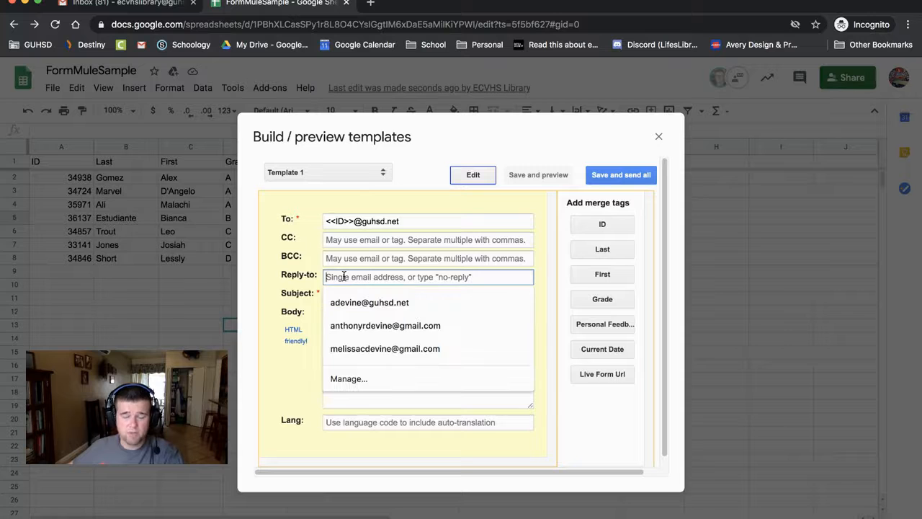
pyautogui.press('Down')
pyautogui.press('Up')
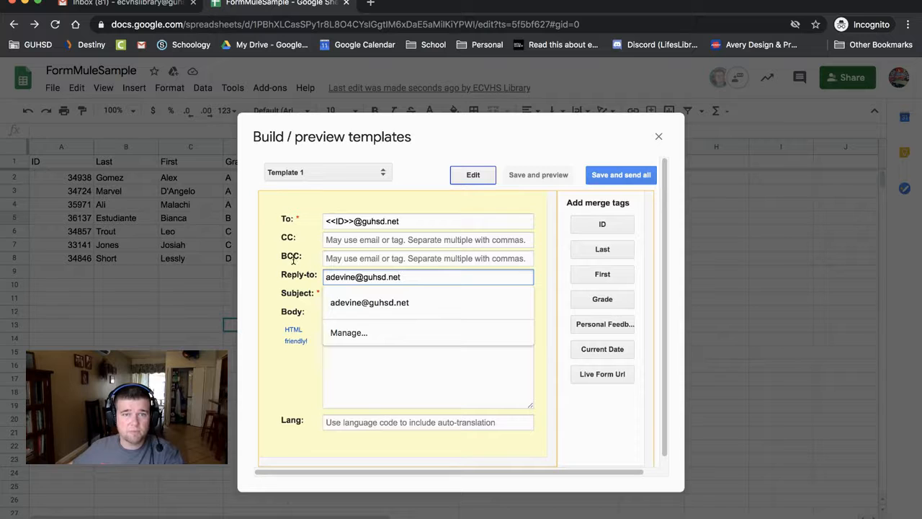
pyautogui.click(286, 273)
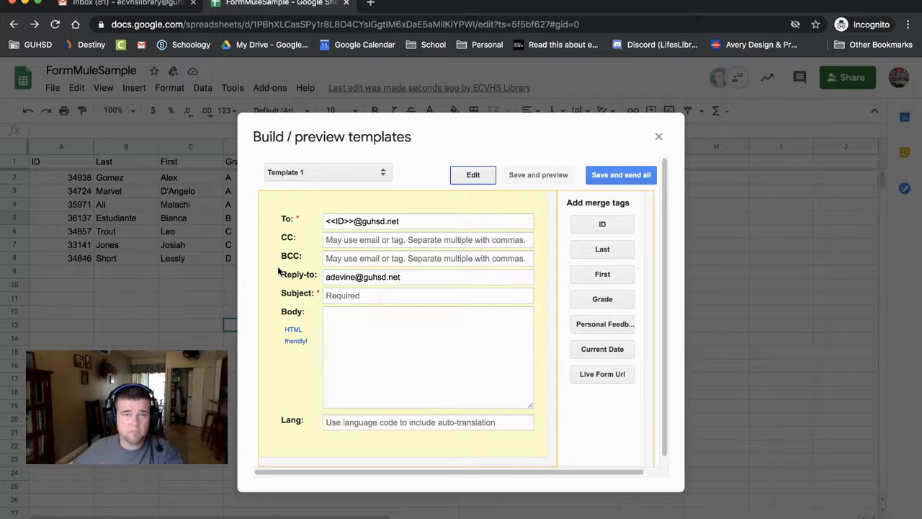
pyautogui.tripleClick(339, 276)
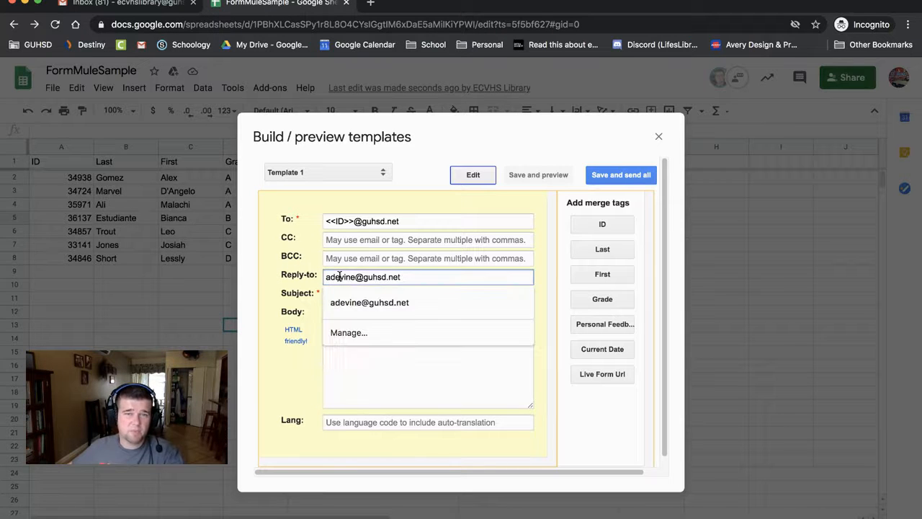
pyautogui.write('no')
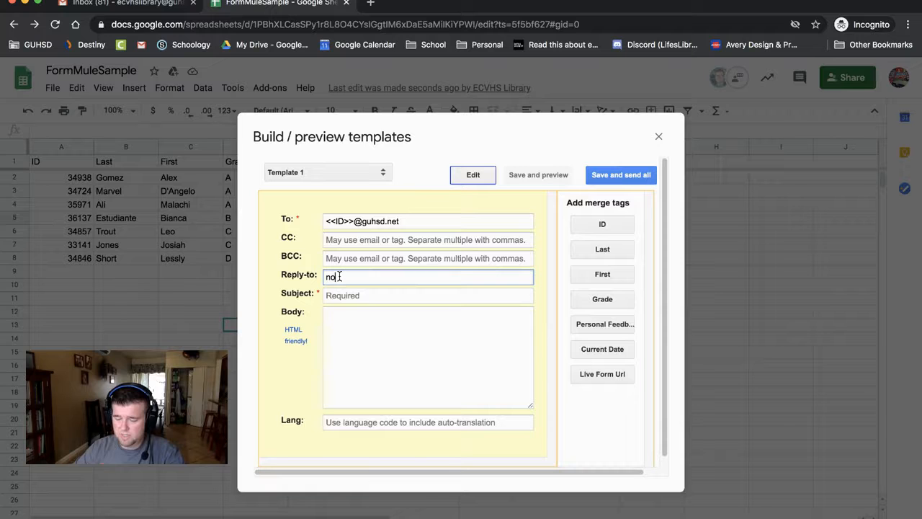
pyautogui.write('-reply')
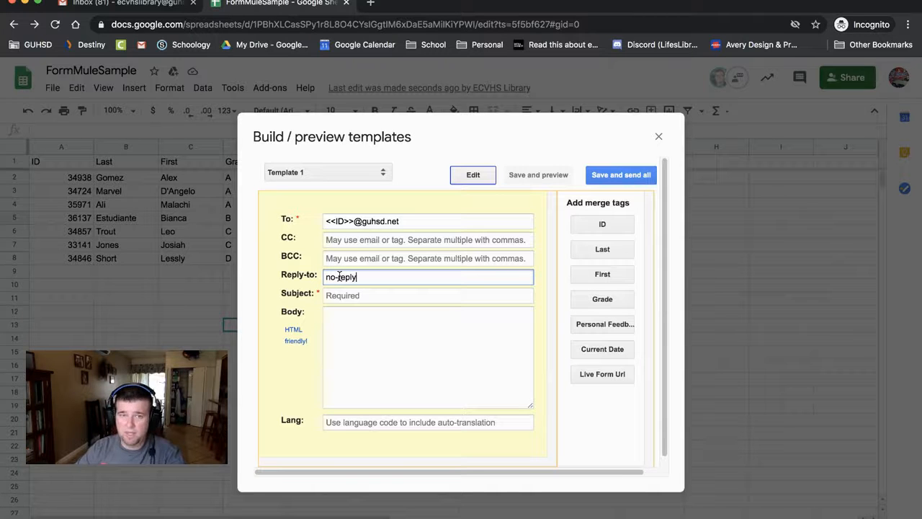
# - Check the no-reply Reply-to value and leave the CC field empty
pyautogui.click(363, 383)
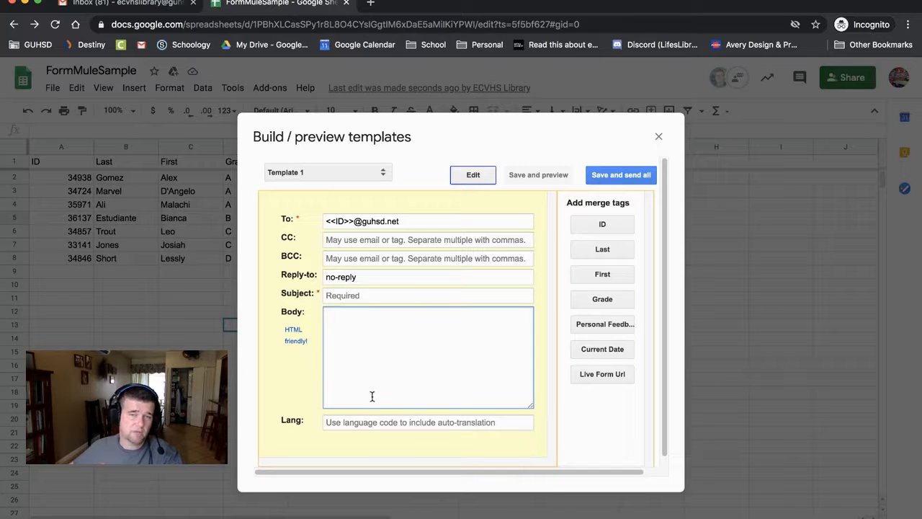
pyautogui.tripleClick(355, 276)
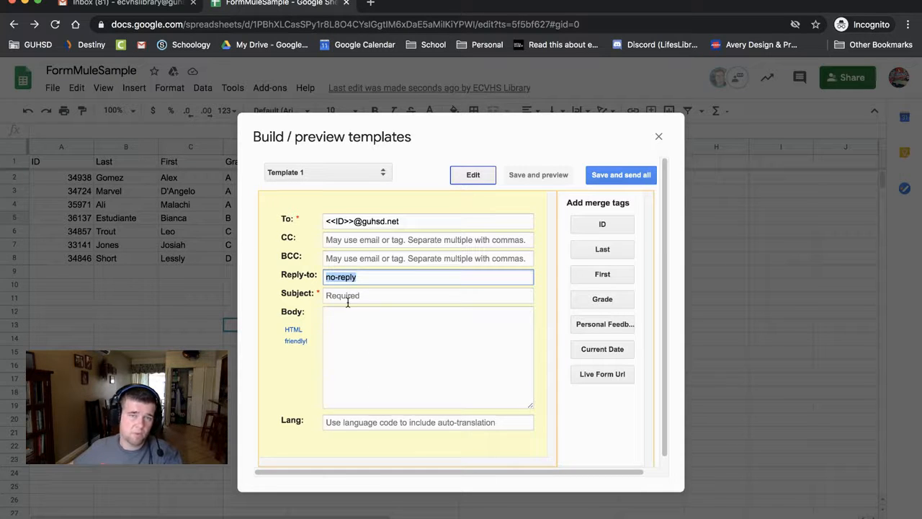
pyautogui.click(348, 295)
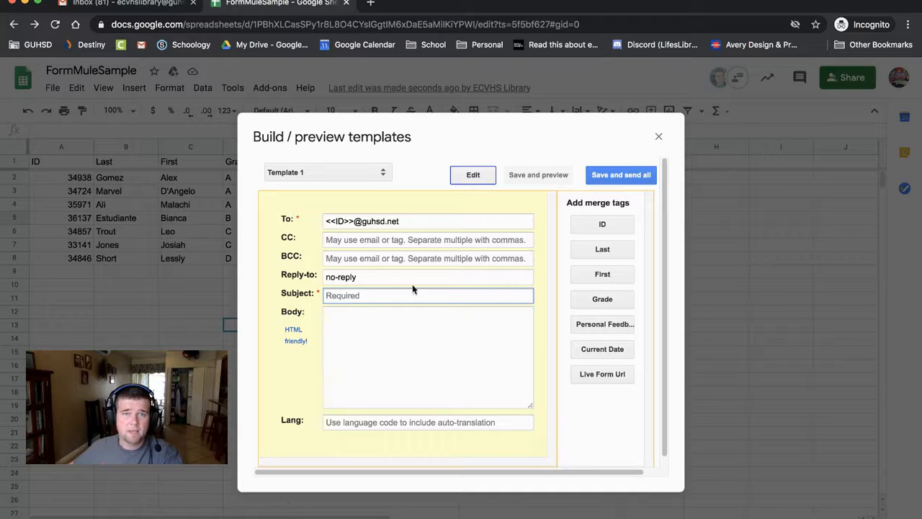
pyautogui.click(337, 239)
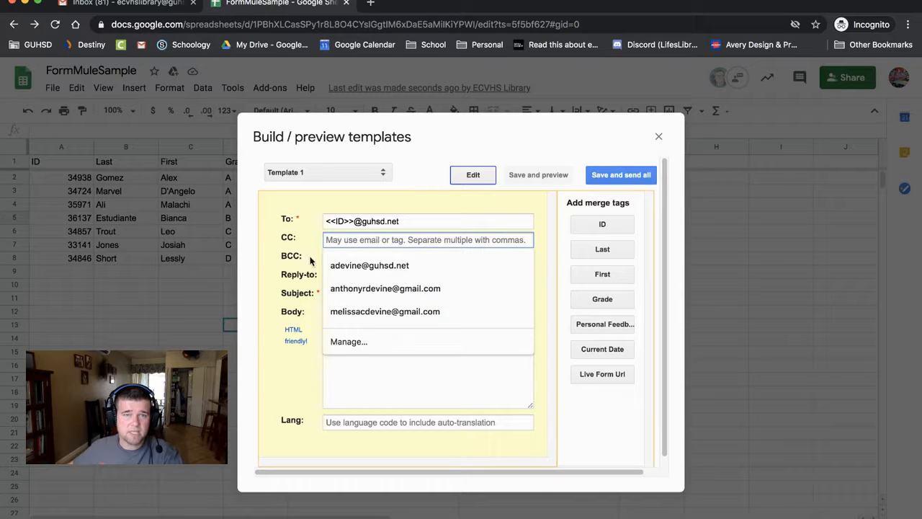
pyautogui.click(308, 257)
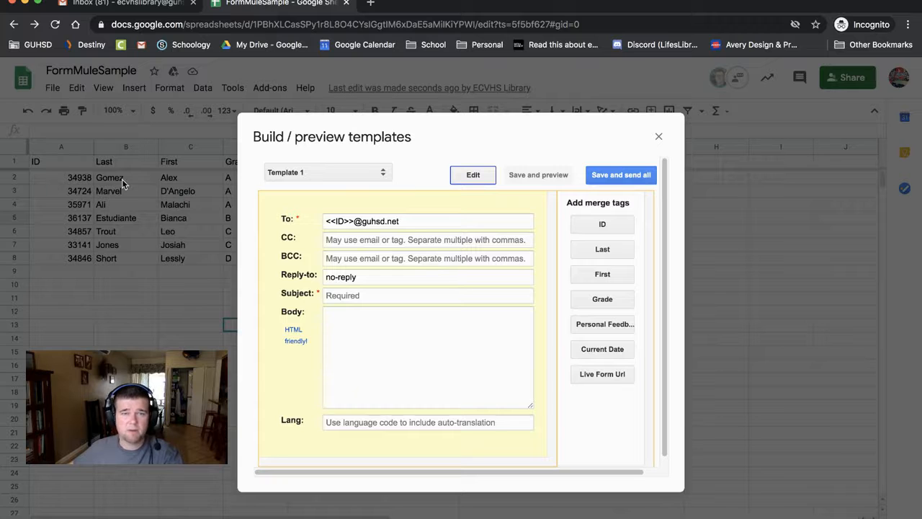
pyautogui.click(353, 295)
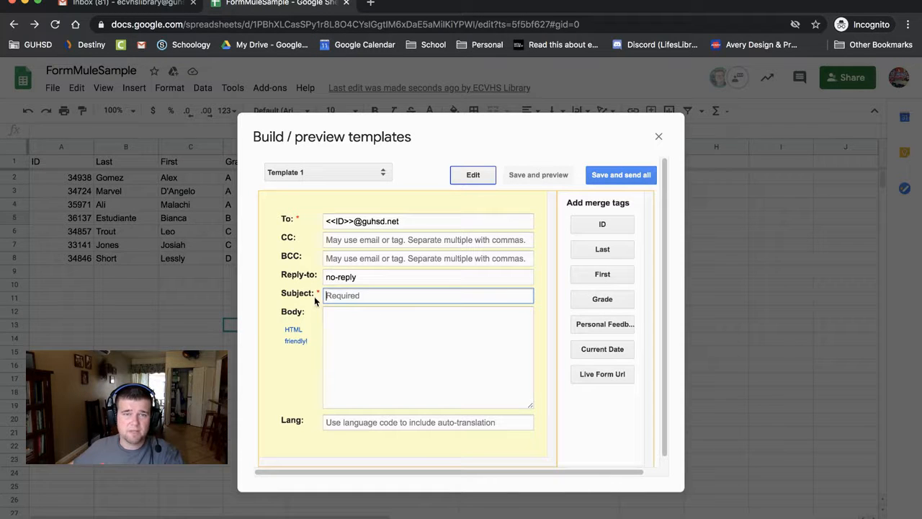
# - Build the subject from the First and Last tags plus ', here is some personal feedback for you!'
pyautogui.click(590, 278)
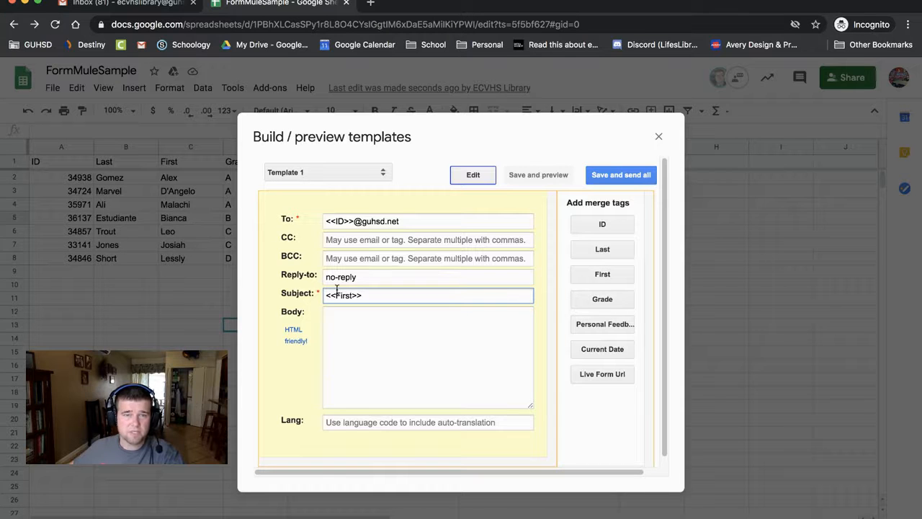
pyautogui.click(602, 249)
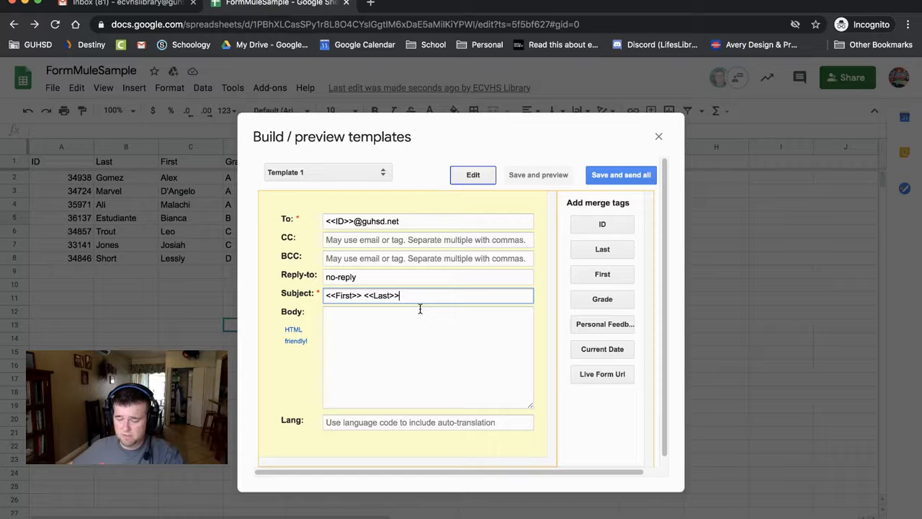
pyautogui.write(', here is some personal')
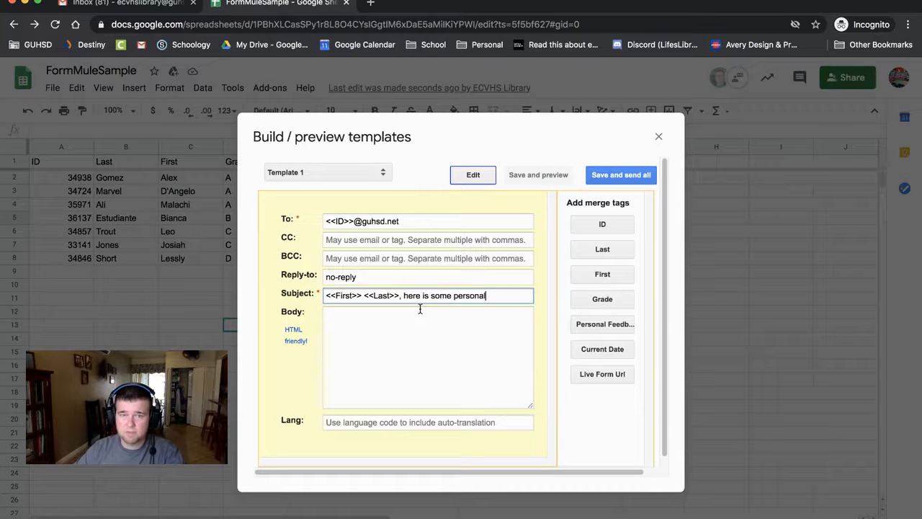
pyautogui.write(' feedback for you!')
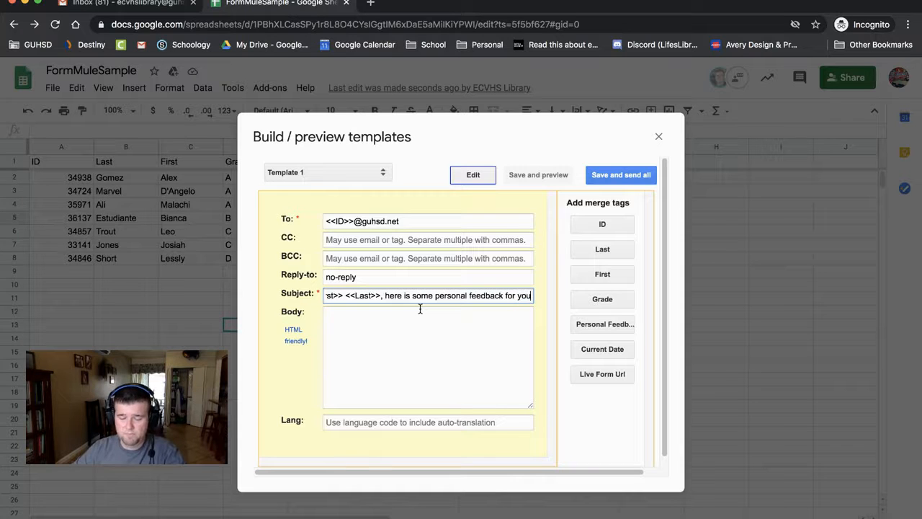
pyautogui.tripleClick(455, 301)
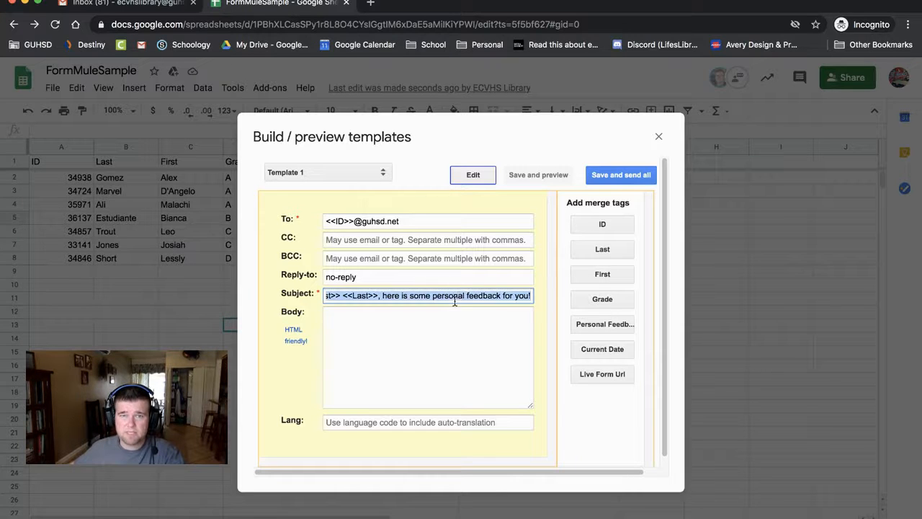
pyautogui.press('Left')
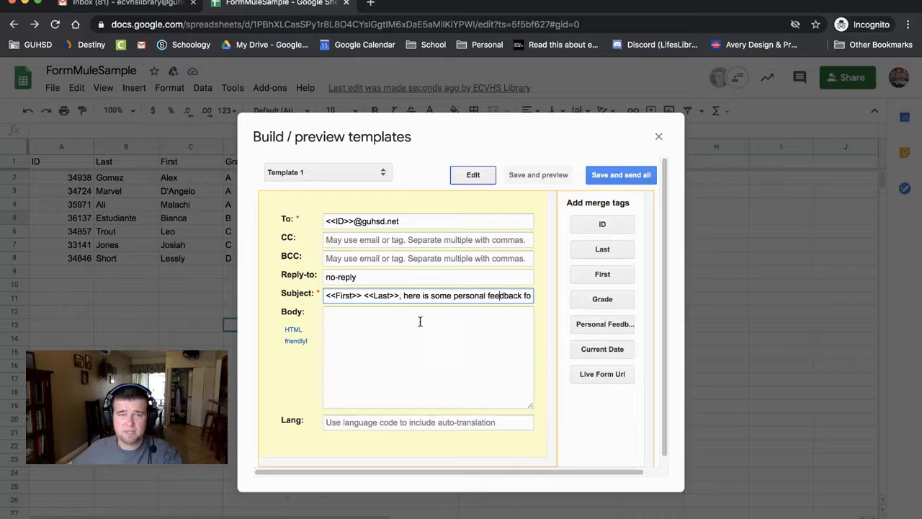
# - Write the greeting 'Dear <<First>>,' in the body, removing the inserted First: label
pyautogui.click(376, 323)
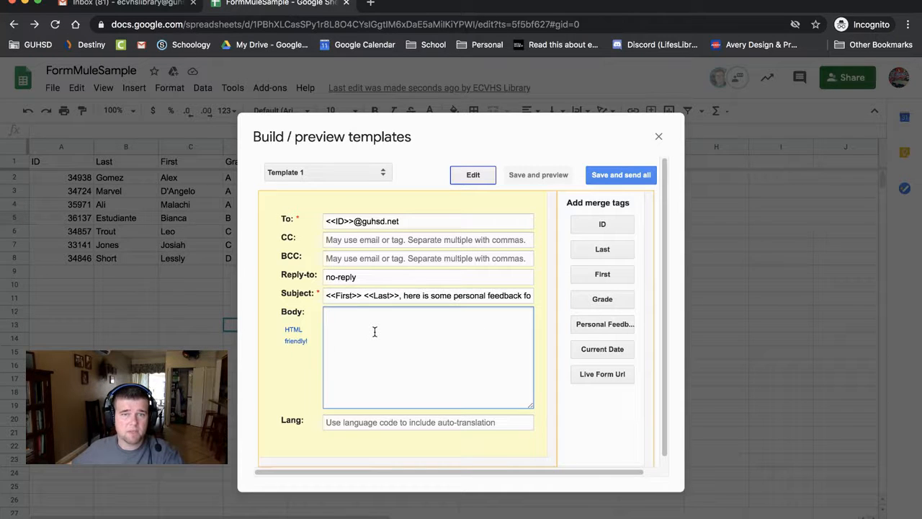
pyautogui.write('Dear')
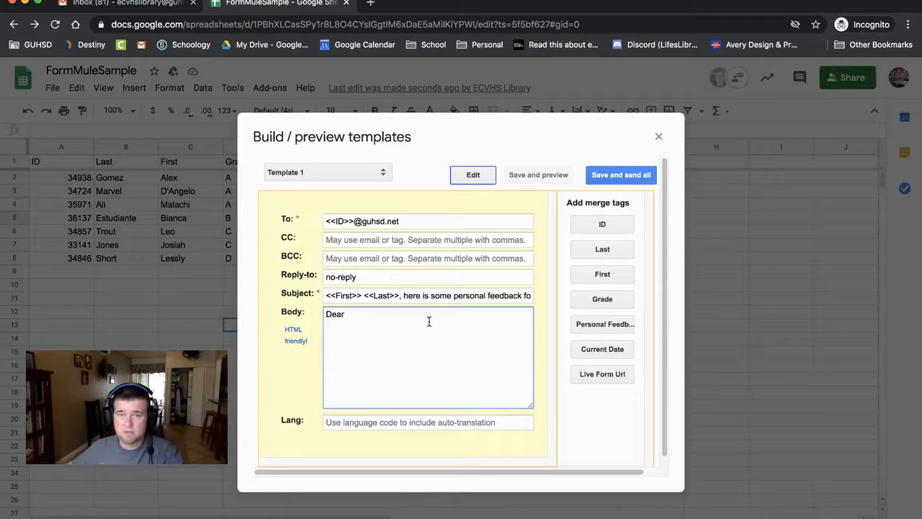
pyautogui.click(612, 274)
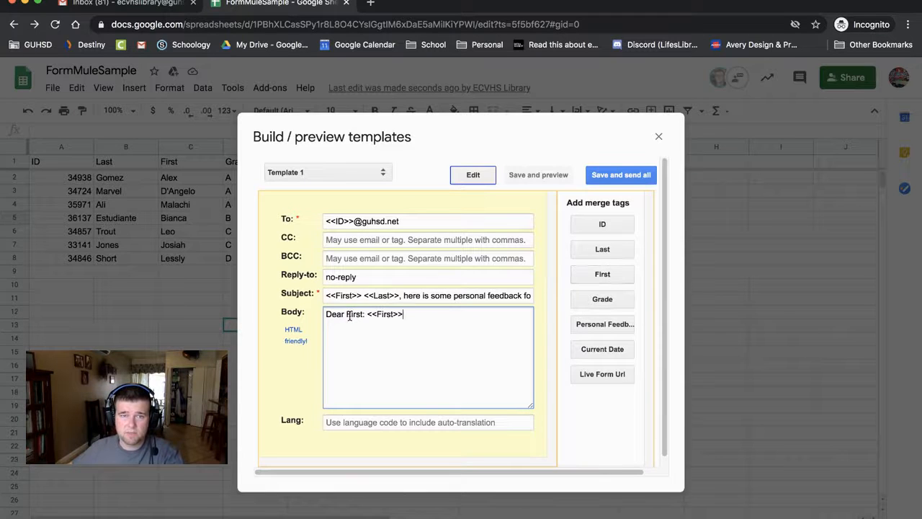
pyautogui.moveTo(368, 315); pyautogui.dragTo(347, 319)
pyautogui.press('BackSpace')
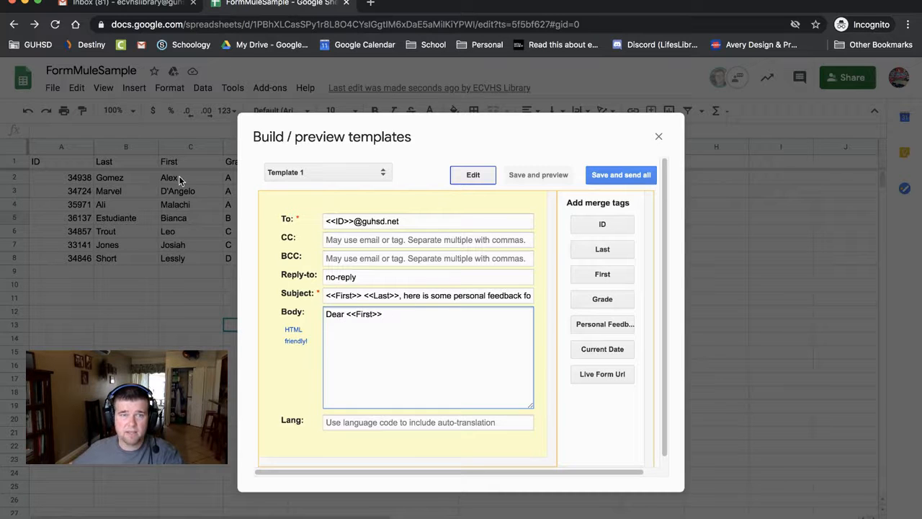
pyautogui.click(401, 314)
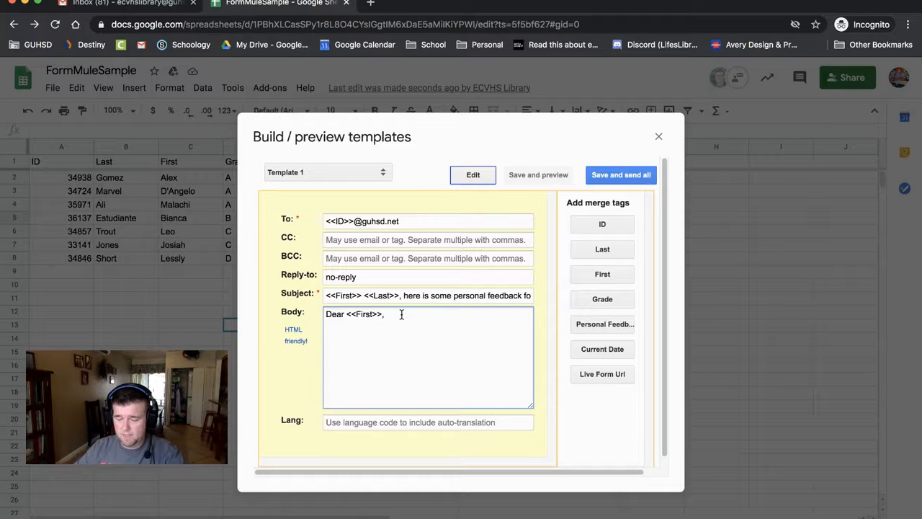
pyautogui.write(',')
pyautogui.press('Return')
# - Add the line 'Your current grade' with the <<Grade>> tag, deleting its Grade: label
pyautogui.write('Your current grade is:')
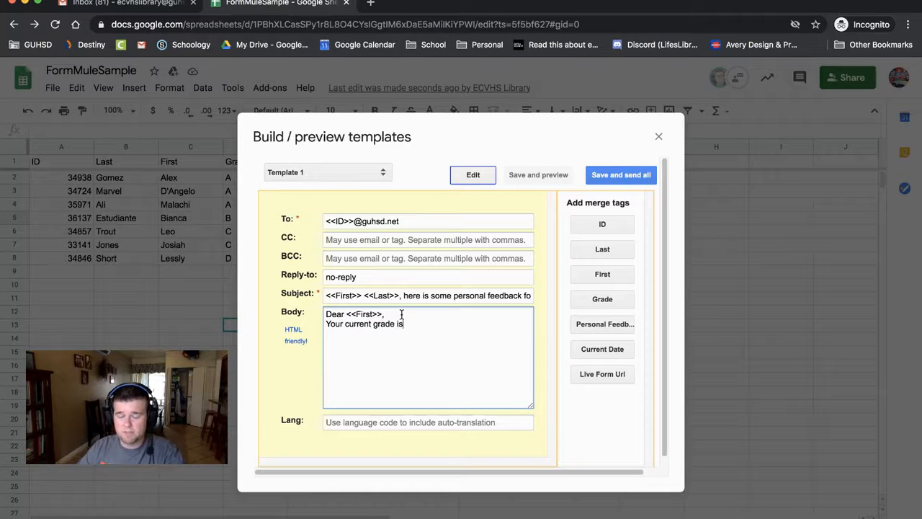
pyautogui.click(604, 299)
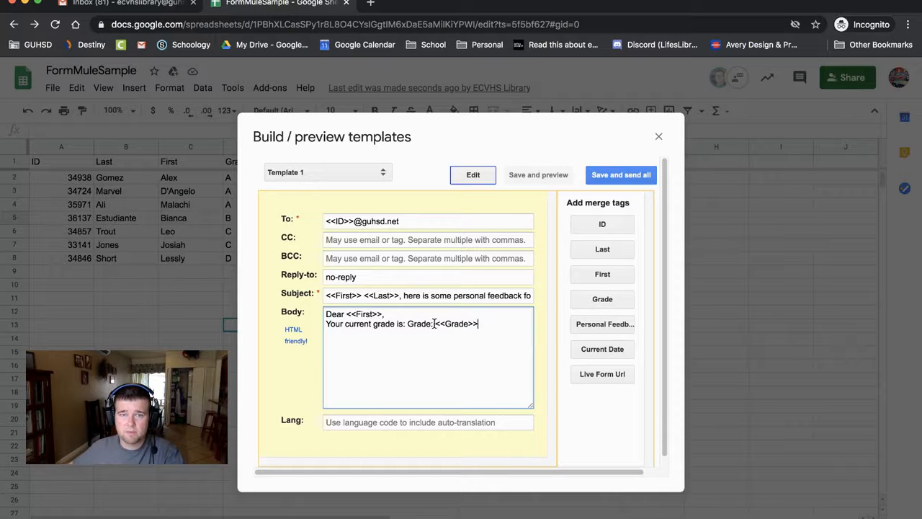
pyautogui.moveTo(434, 324); pyautogui.dragTo(409, 323)
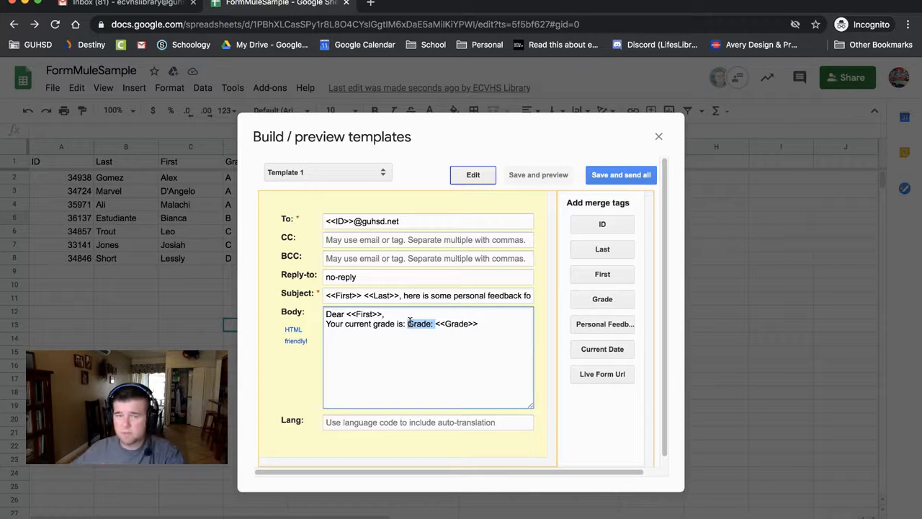
pyautogui.press('BackSpace')
pyautogui.click(470, 322)
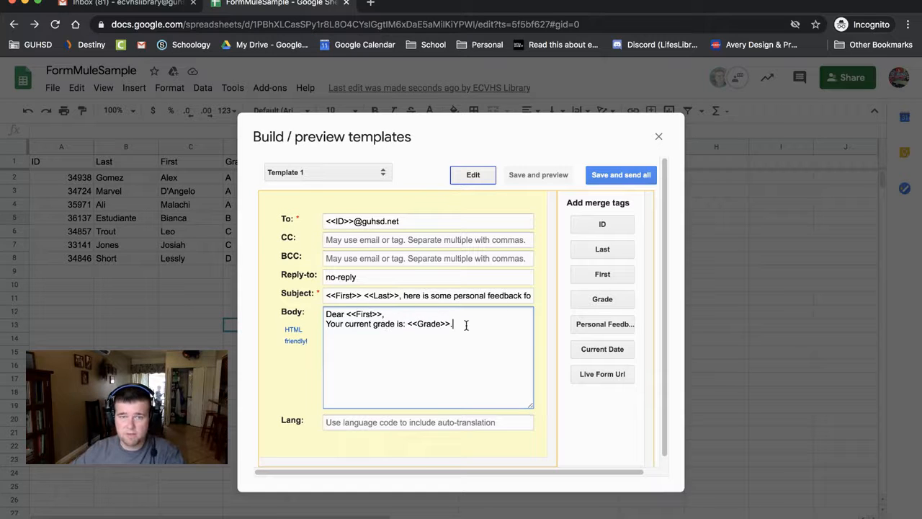
# - Insert the <<Personal Feedback>> tag without its label and begin the 'Have a great day' sign-off
pyautogui.click(607, 325)
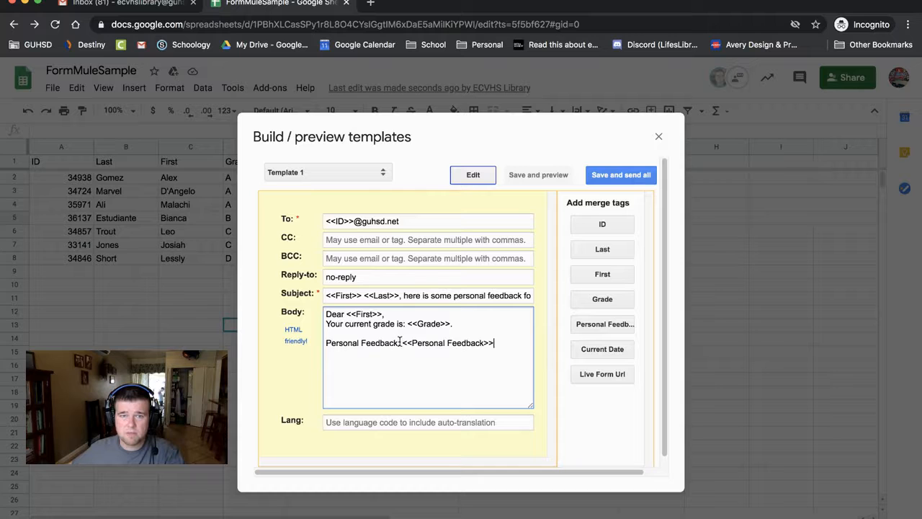
pyautogui.moveTo(400, 342); pyautogui.dragTo(322, 345)
pyautogui.press('BackSpace')
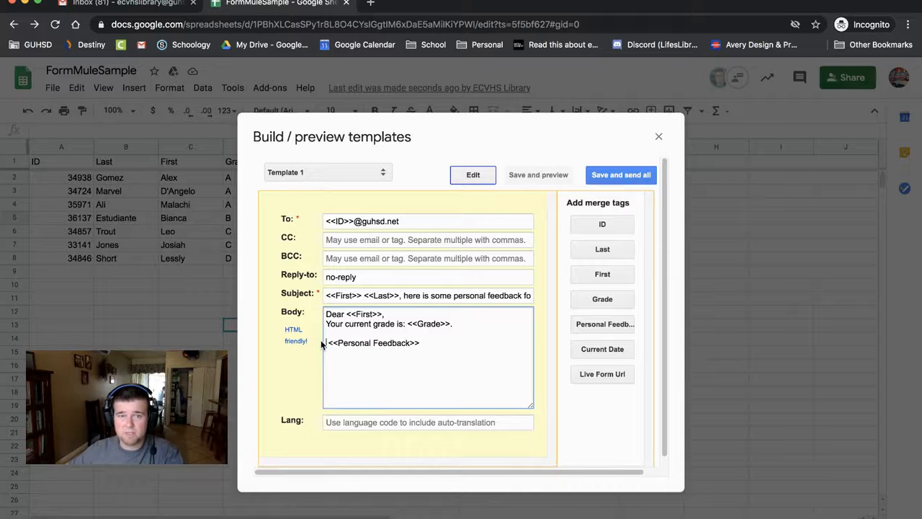
pyautogui.press('Delete')
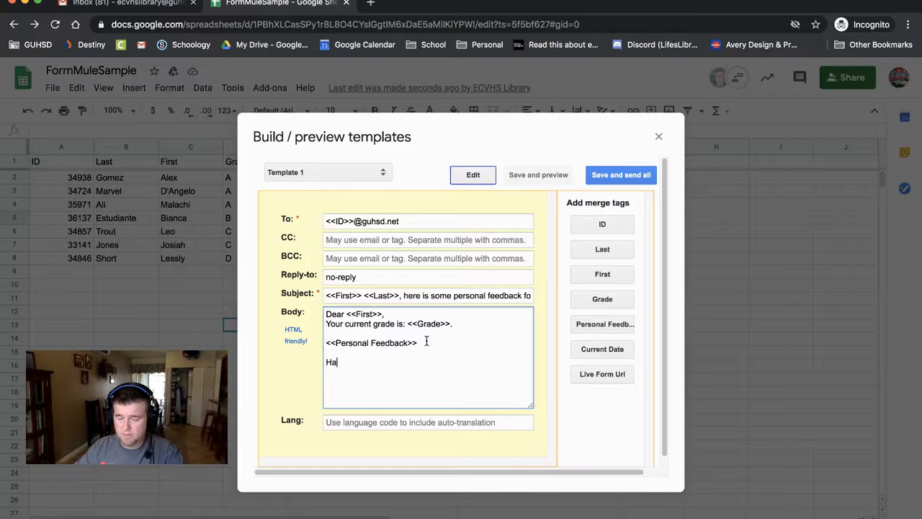
pyautogui.write('t da')
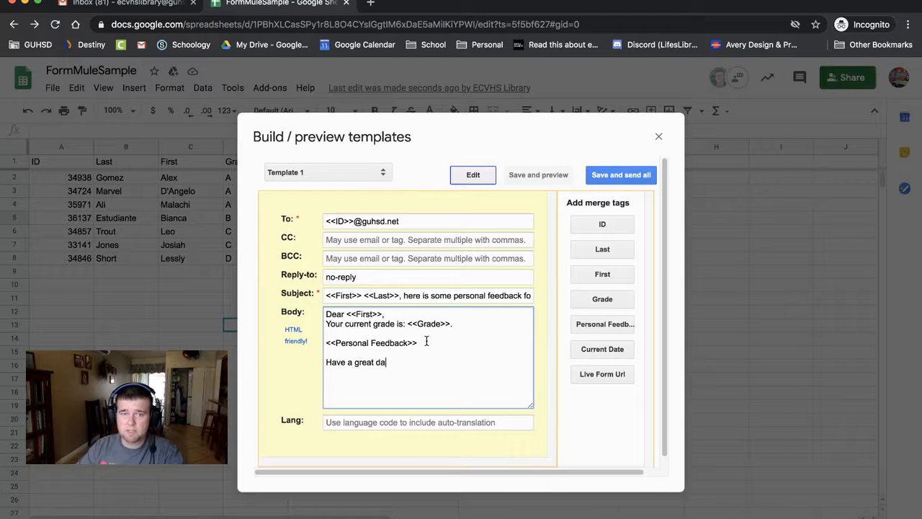
pyautogui.write('y, Mr. Devine')
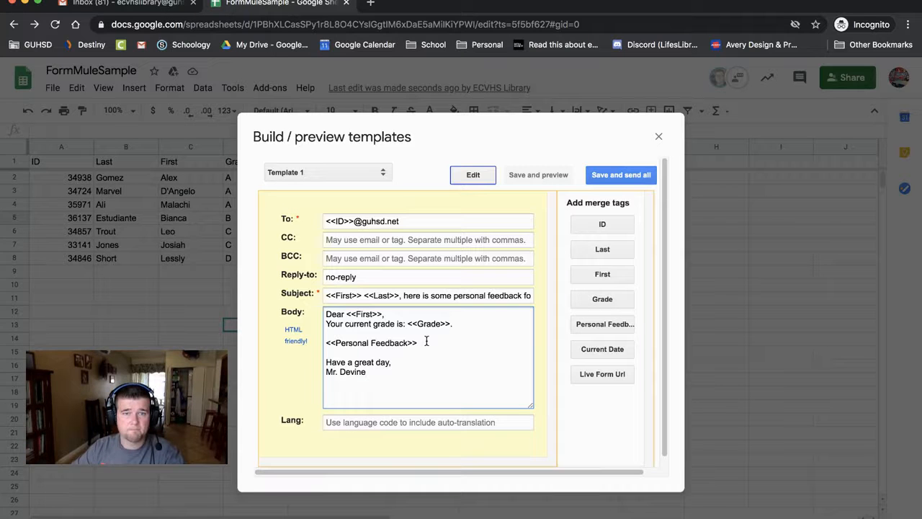
# - Save the template, preview the merged emails for rows 1–7, then open Preview and send all
pyautogui.click(532, 177)
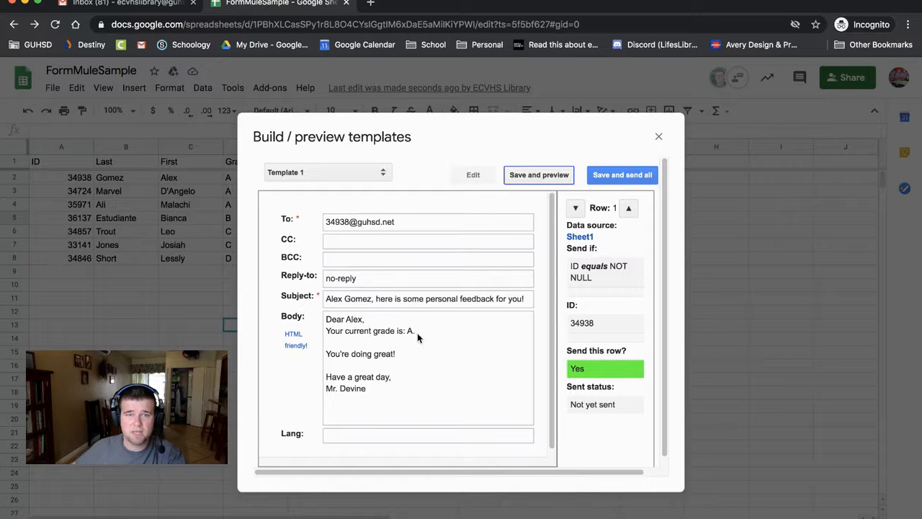
pyautogui.click(628, 208)
pyautogui.click(627, 209)
pyautogui.click(627, 208)
pyautogui.click(628, 208)
pyautogui.click(627, 208)
pyautogui.click(627, 208)
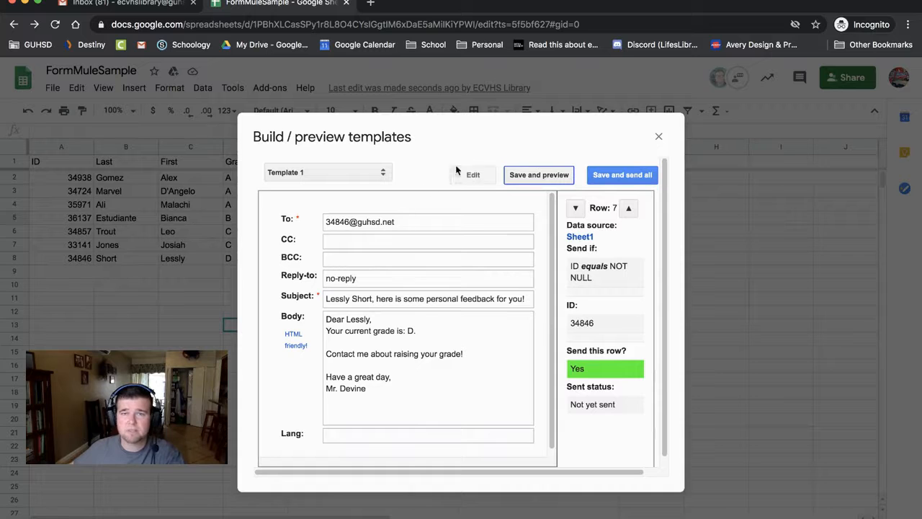
pyautogui.click(617, 176)
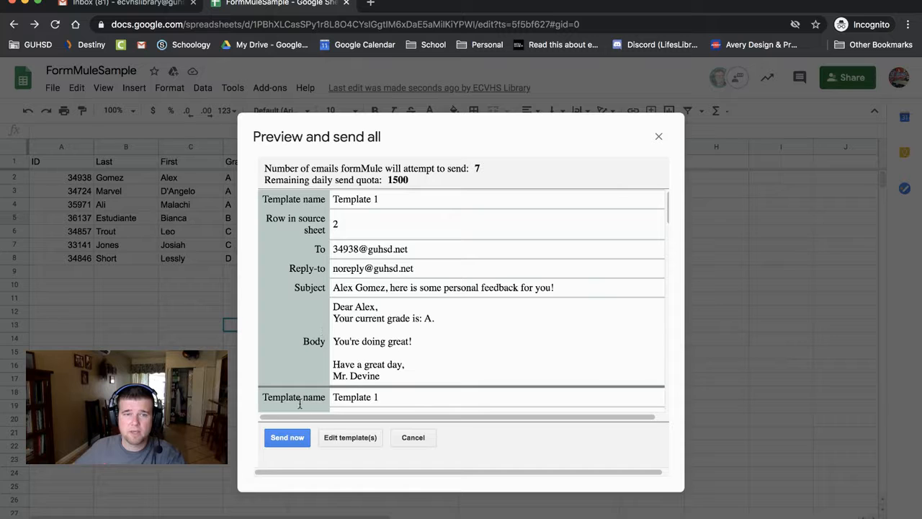
# - Send all seven feedback emails now from the Preview and send all dialog
pyautogui.click(287, 444)
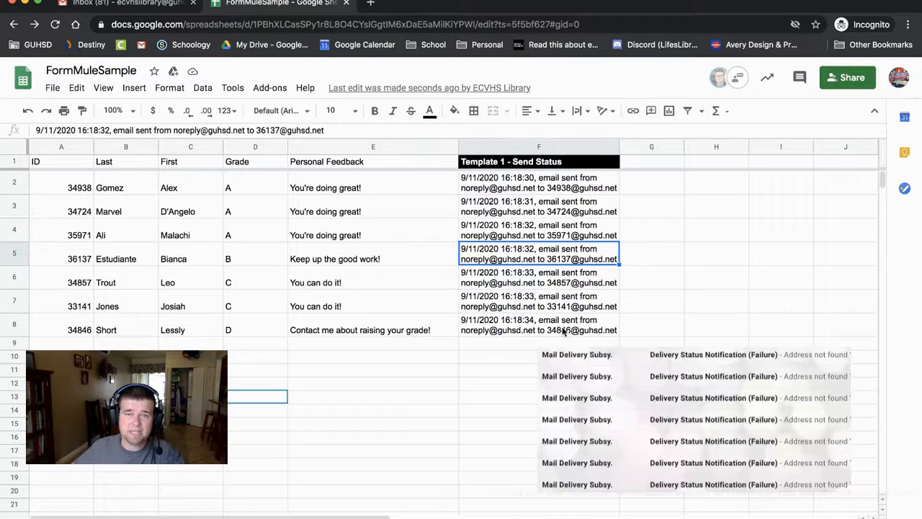
pyautogui.click(569, 184)
pyautogui.click(574, 212)
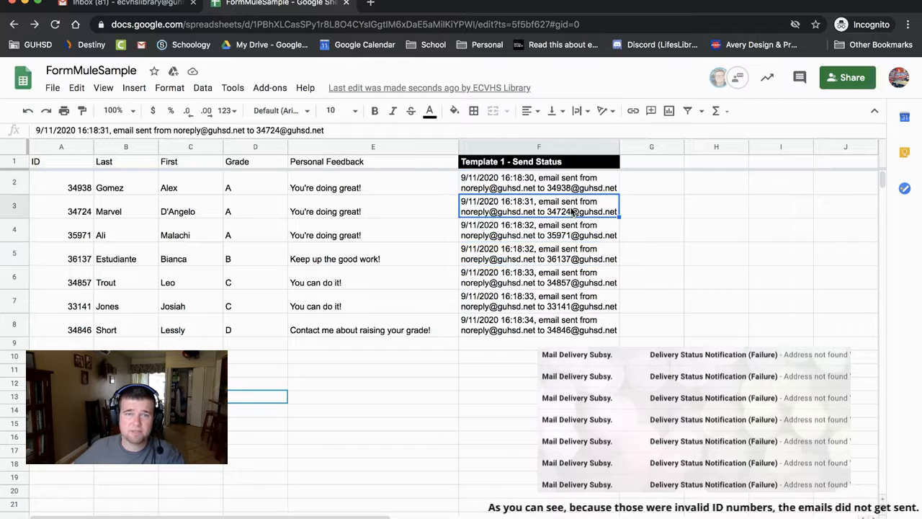
pyautogui.click(574, 236)
pyautogui.click(572, 260)
pyautogui.click(574, 287)
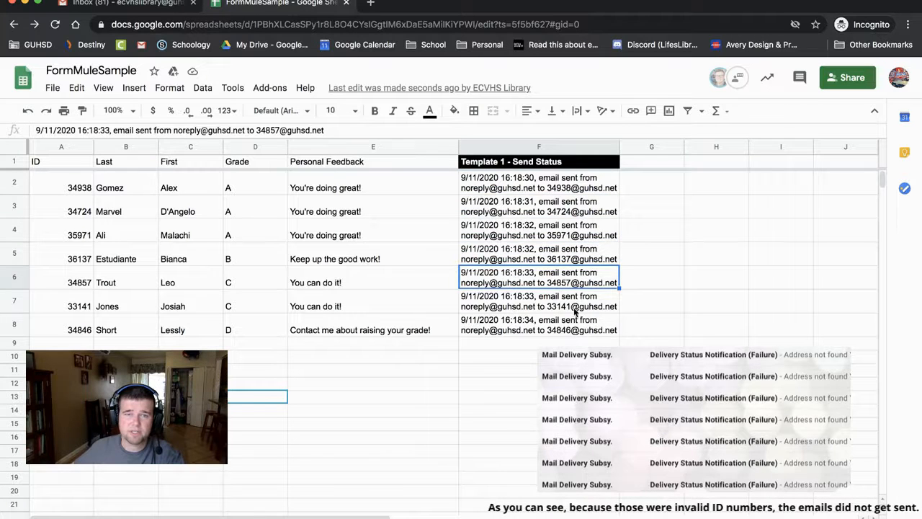
pyautogui.click(575, 327)
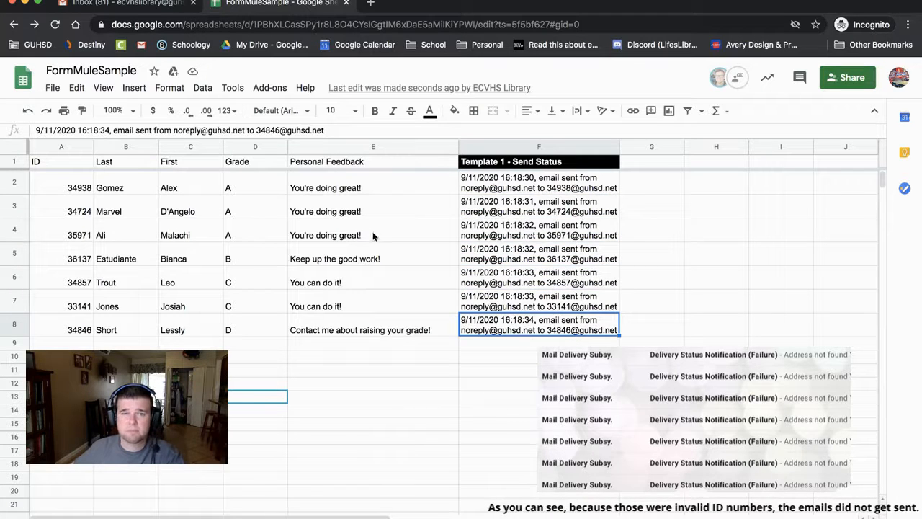
pyautogui.click(482, 301)
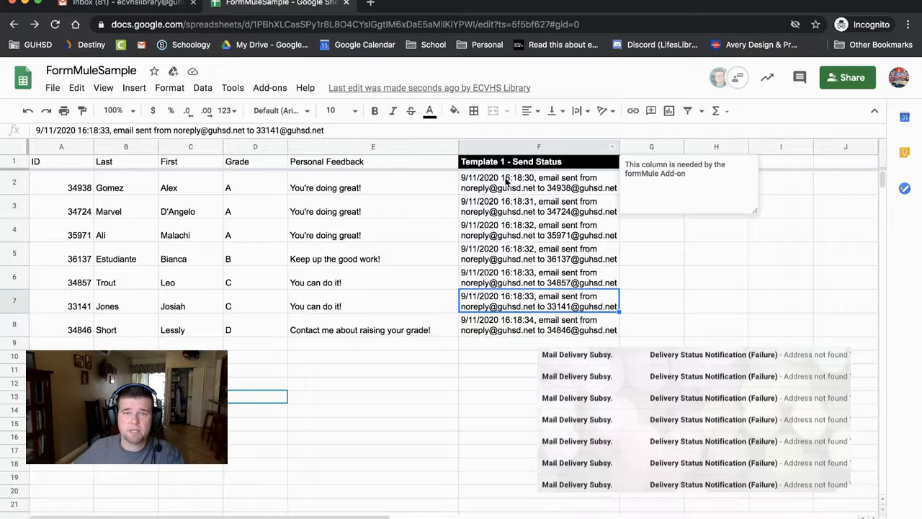
pyautogui.click(487, 187)
pyautogui.moveTo(529, 189); pyautogui.dragTo(524, 324)
pyautogui.click(522, 226)
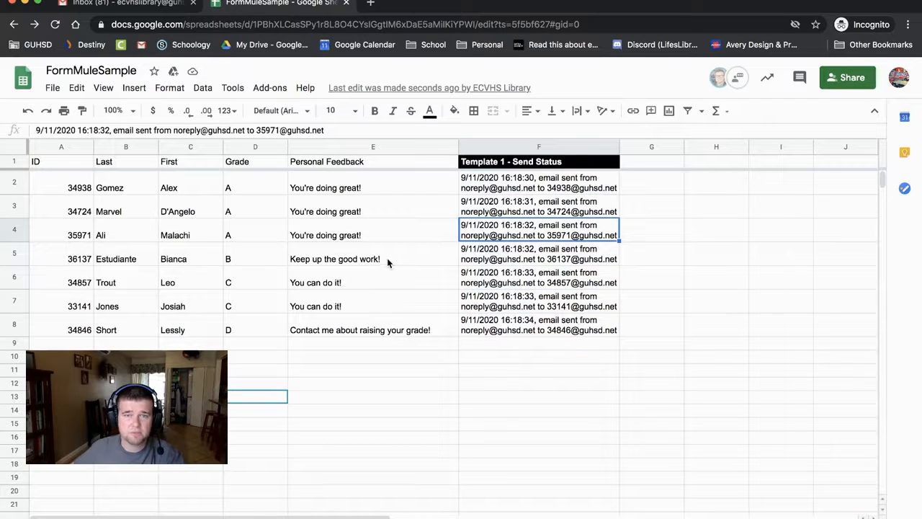
pyautogui.click(502, 147)
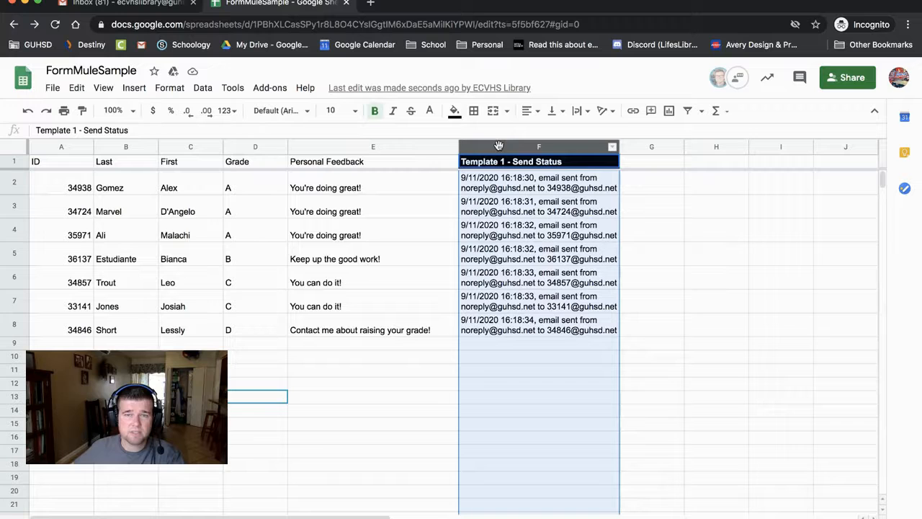
pyautogui.click(528, 253)
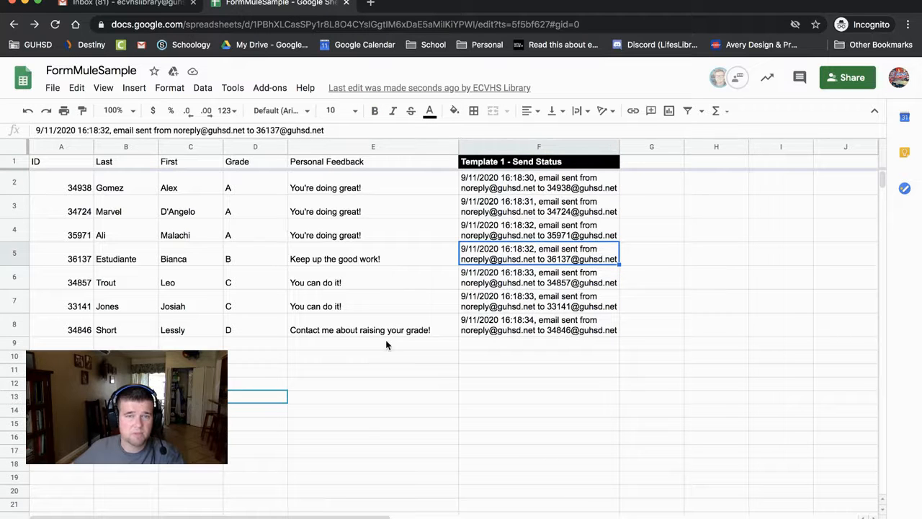
pyautogui.click(637, 370)
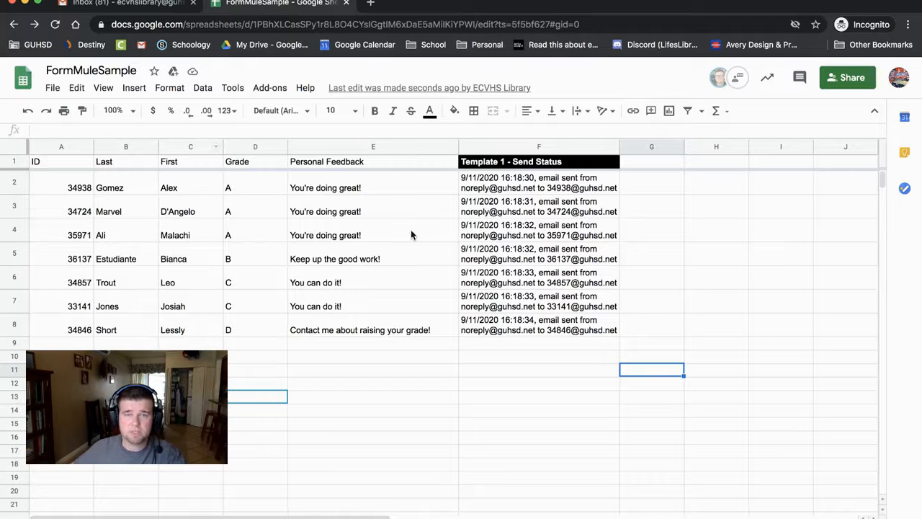
pyautogui.click(491, 283)
pyautogui.click(668, 253)
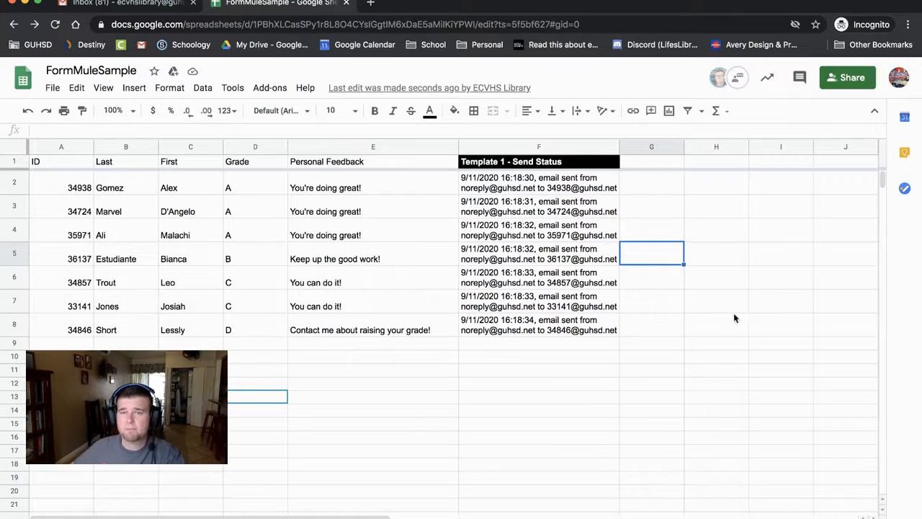
pyautogui.click(726, 274)
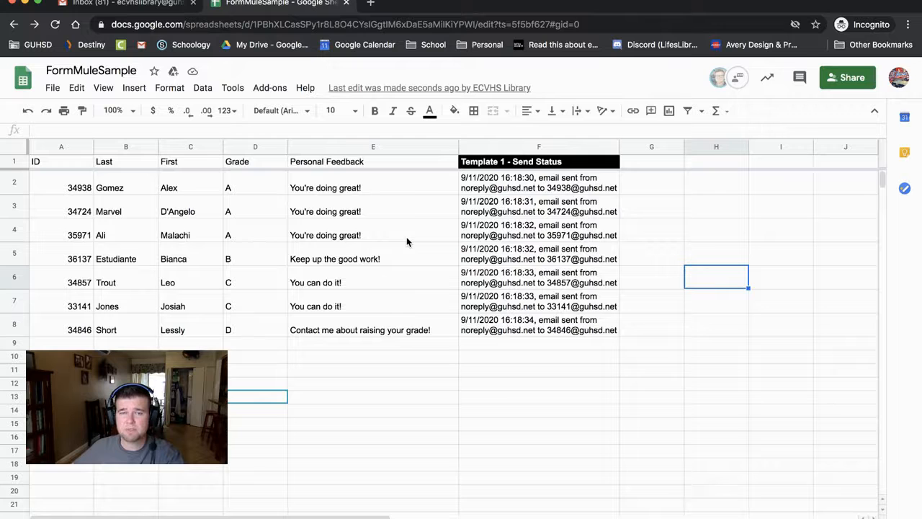
pyautogui.click(696, 343)
pyautogui.click(670, 327)
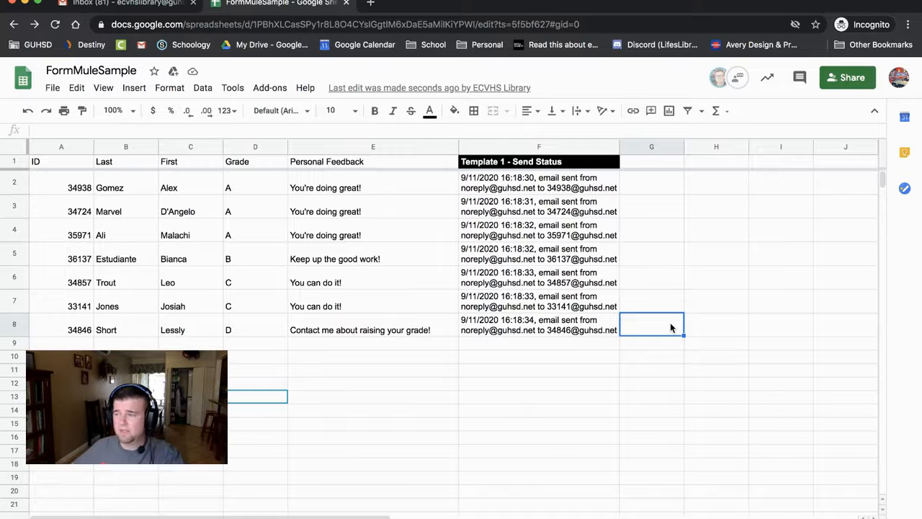
pyautogui.click(691, 260)
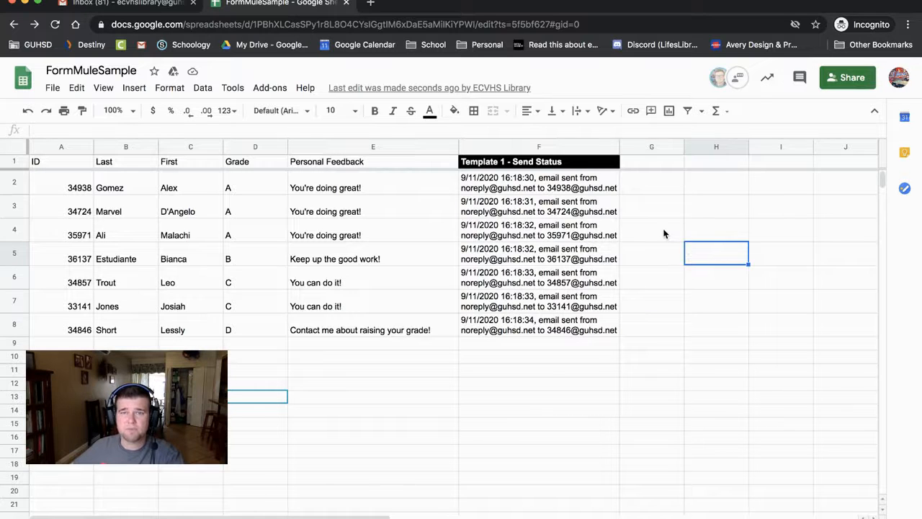
pyautogui.click(664, 234)
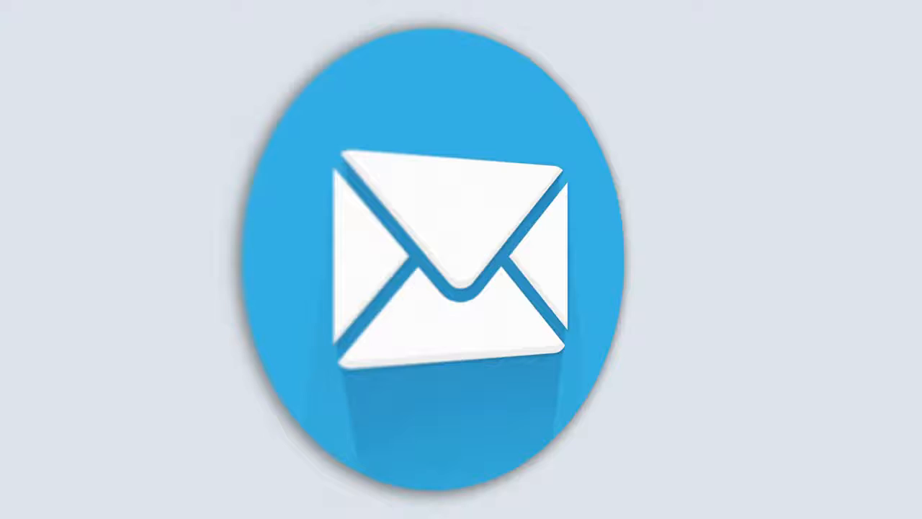